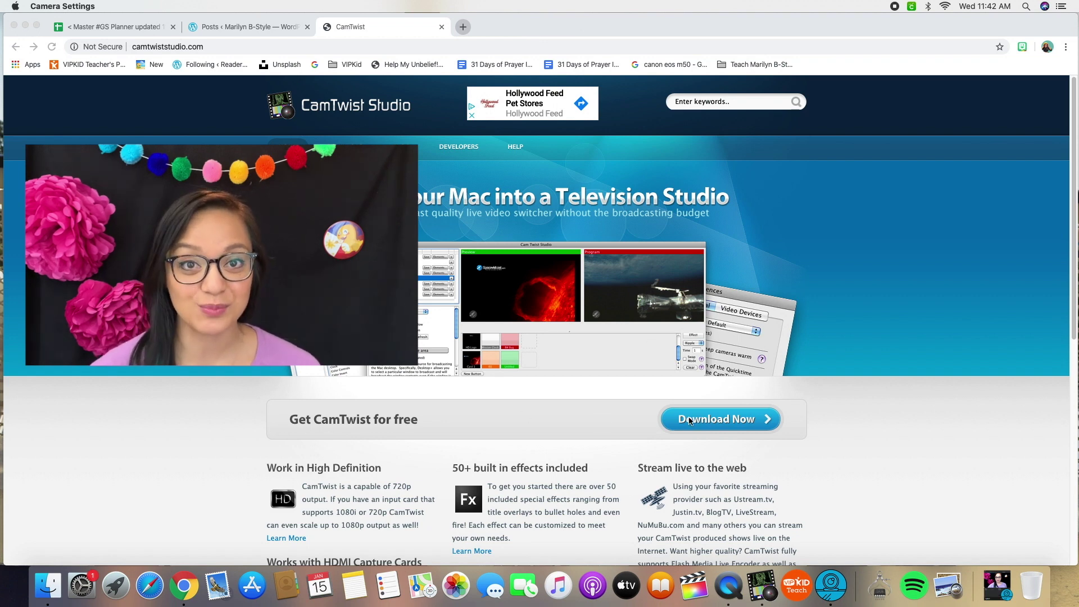
Launch CamTwist from the Dock and bring its main window, showing the Lesson 1 setup, to the front.
left_click(684, 362)
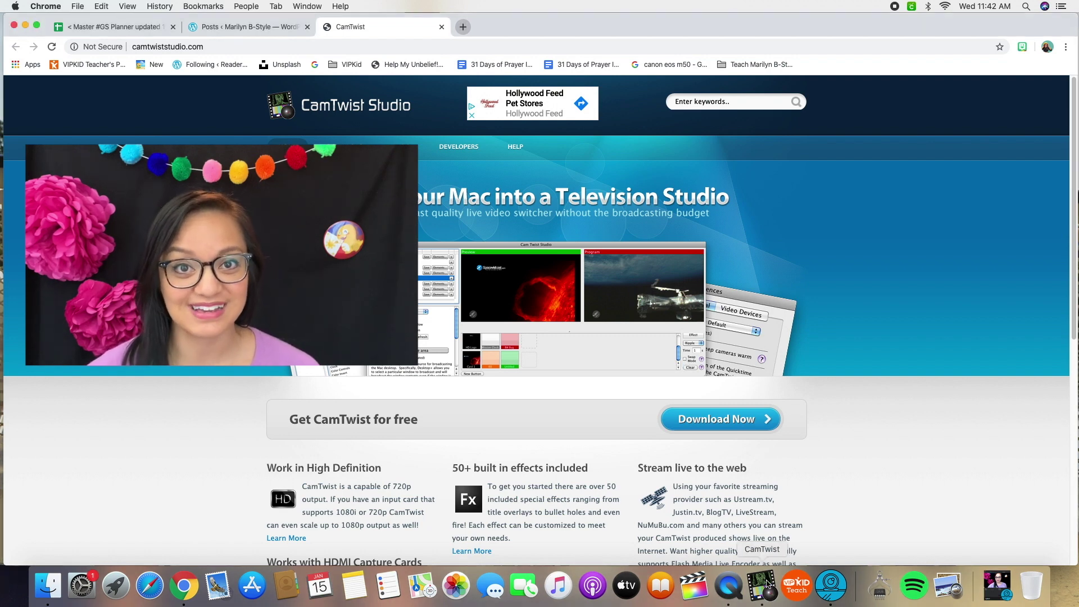
left_click(762, 584)
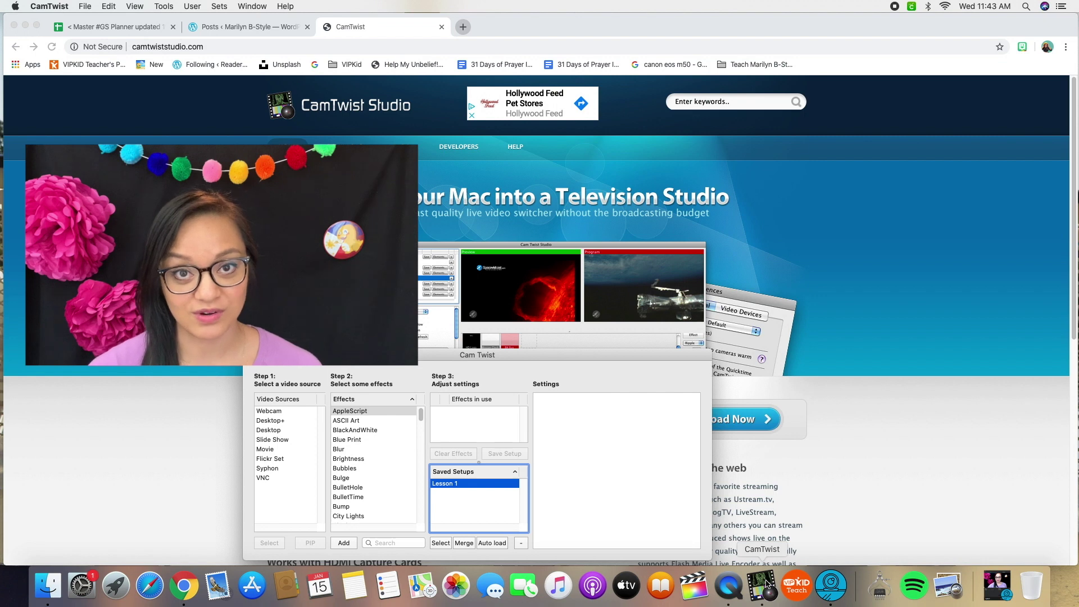
left_click(486, 260)
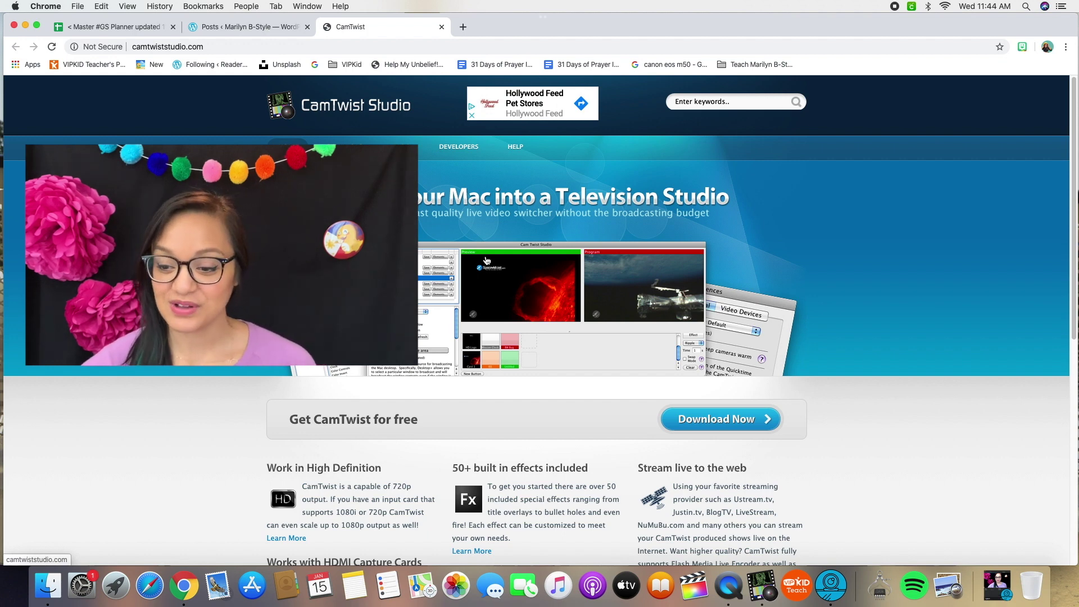
left_click(756, 583)
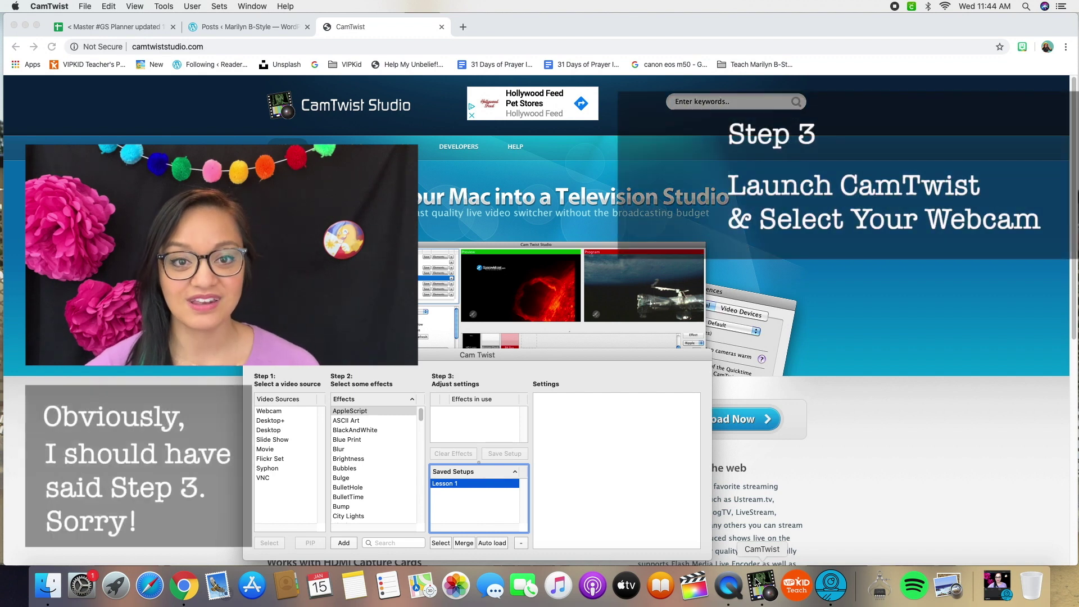
Add Webcam from Video Sources to the effects in use, using the built-in FaceTime HD Camera.
left_click(270, 410)
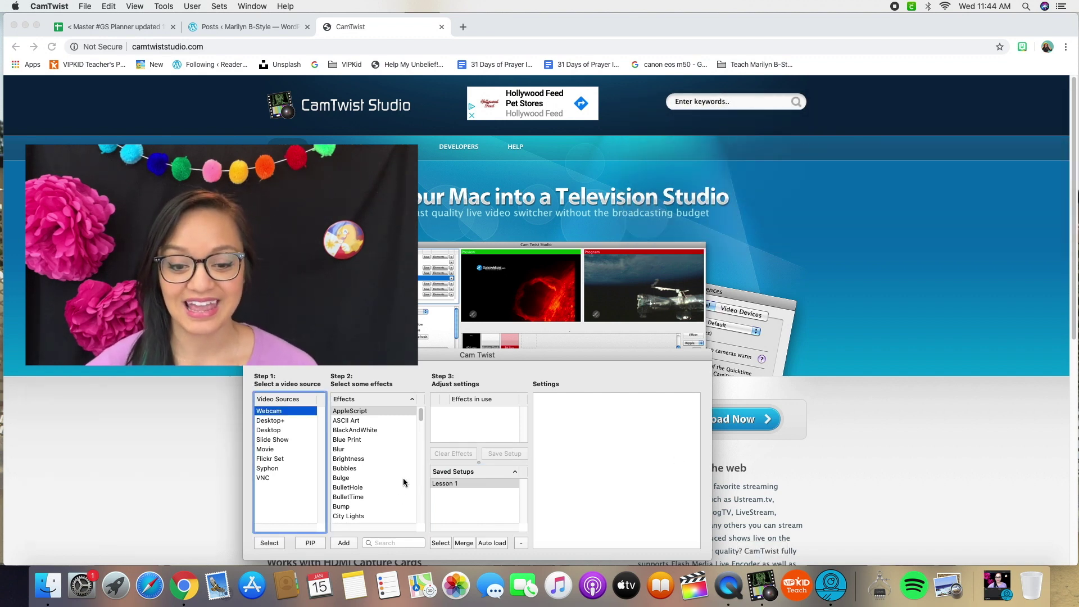
left_click(270, 543)
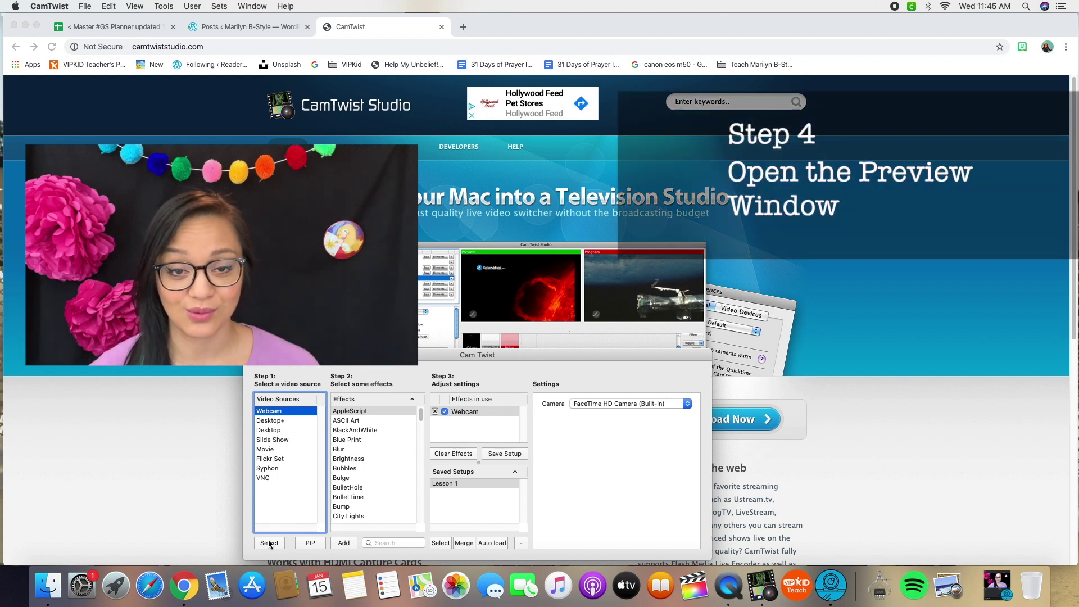
Show the webcam preview window and switch the camera to HD Pro Webcam C920.
left_click(163, 6)
mouse_move(139, 6)
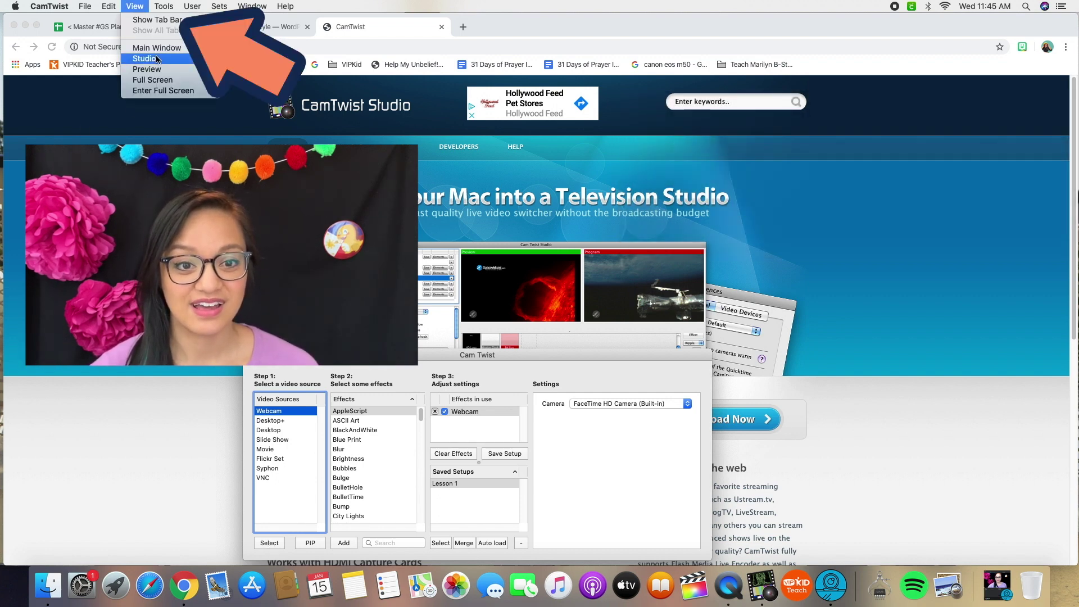
left_click(157, 68)
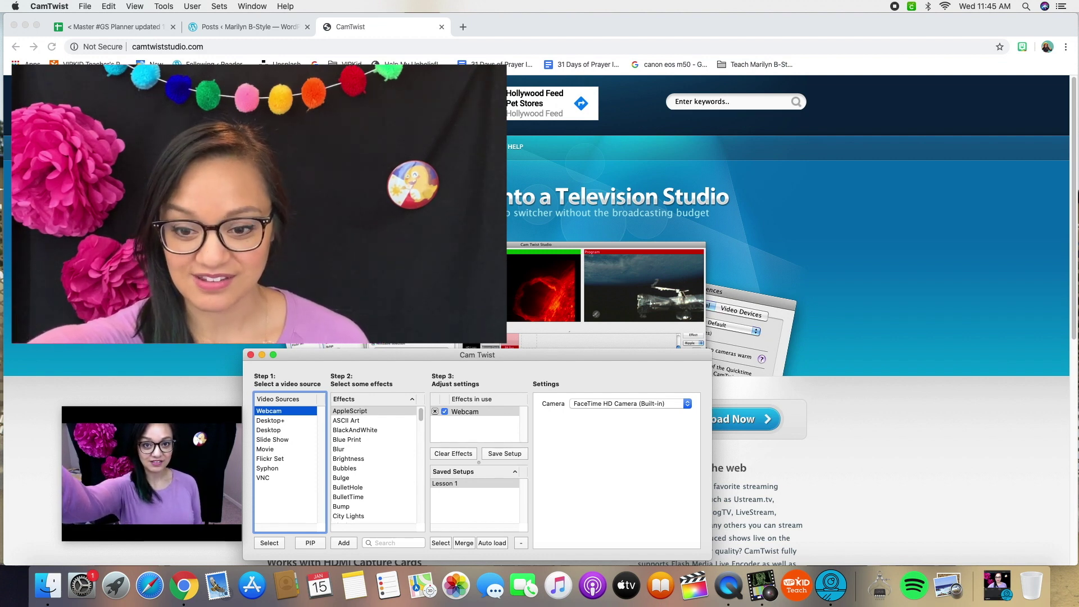
left_click(619, 403)
left_click(621, 413)
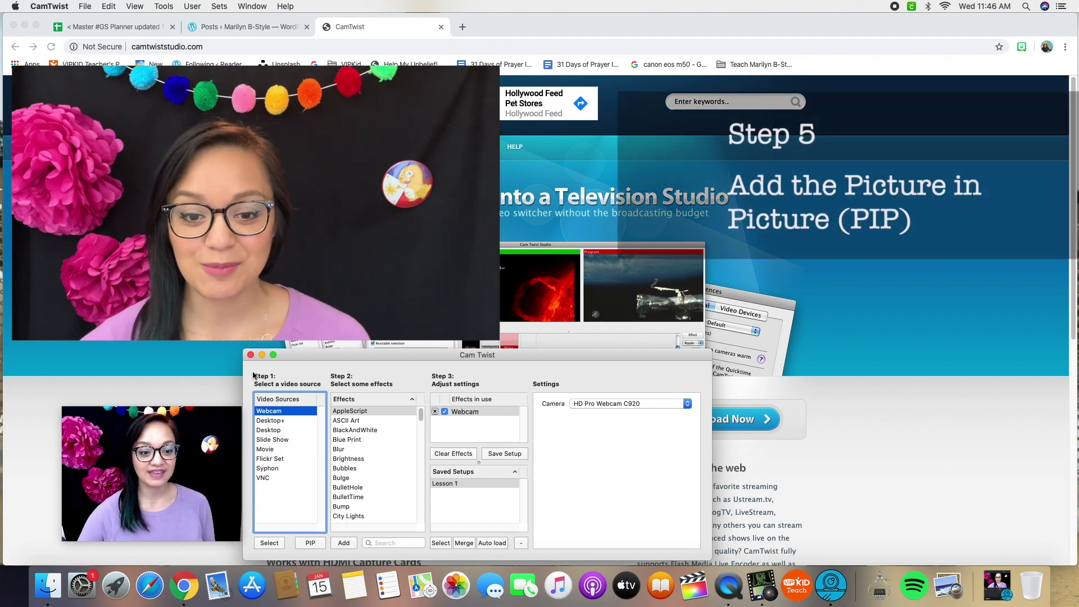
Add a PIP Desktop+ overlay, place it in the lower-right corner and scale it to 0.60.
left_click(277, 421)
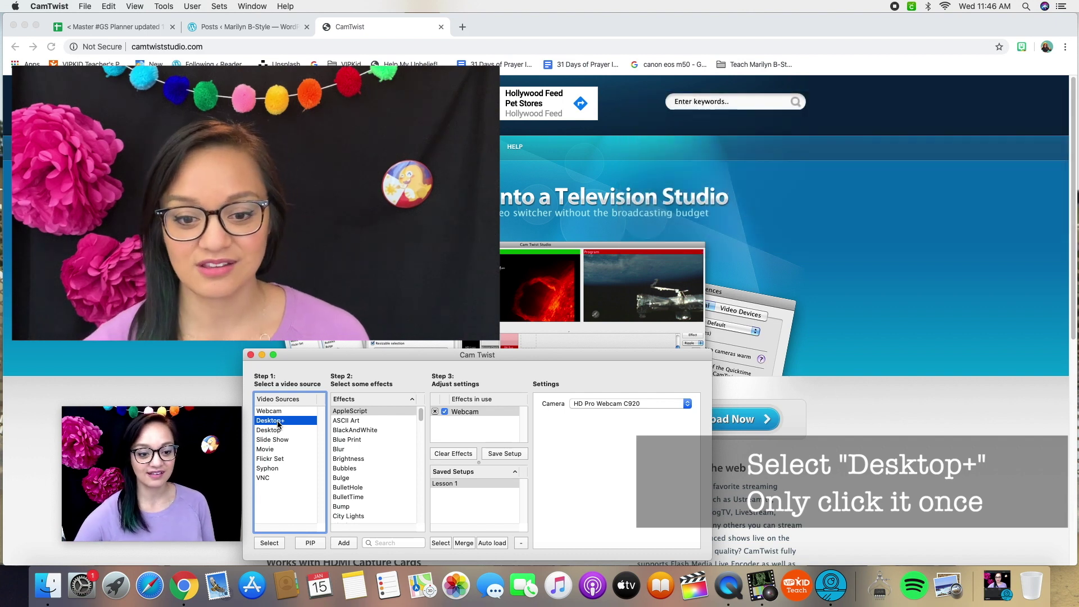
left_click(314, 543)
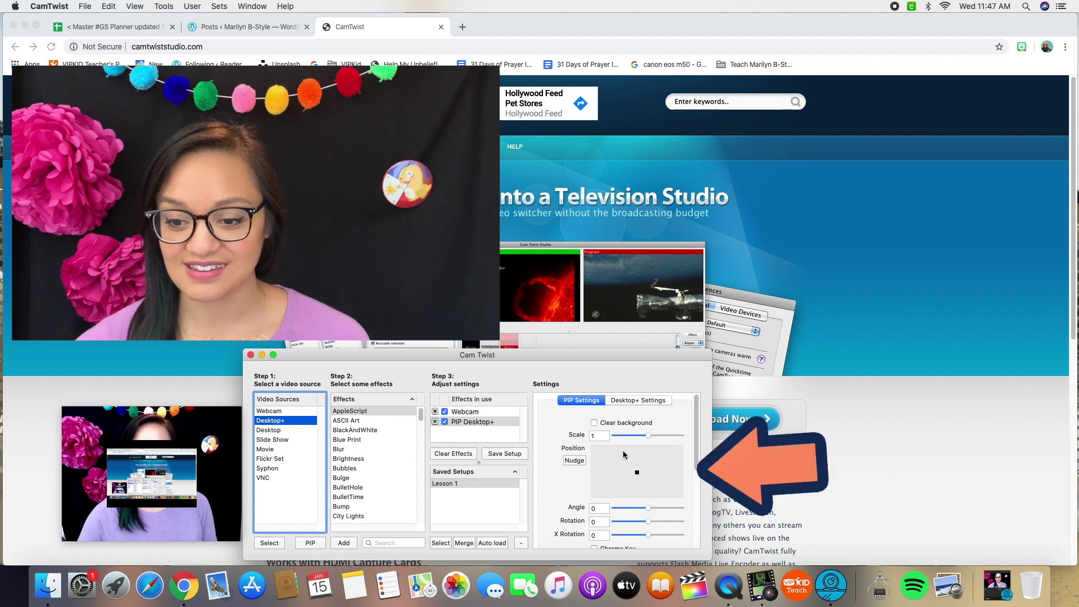
mouse_move(638, 475)
left_mouse_down()
mouse_move(620, 470)
mouse_move(649, 475)
mouse_move(670, 459)
left_mouse_up()
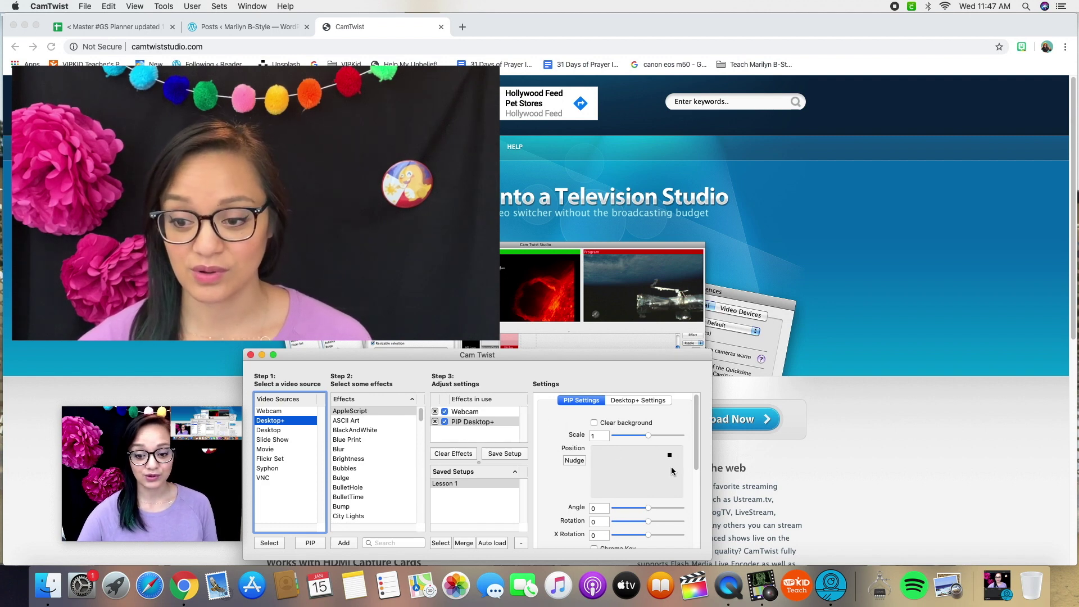
left_click_drag(669, 456, 673, 490)
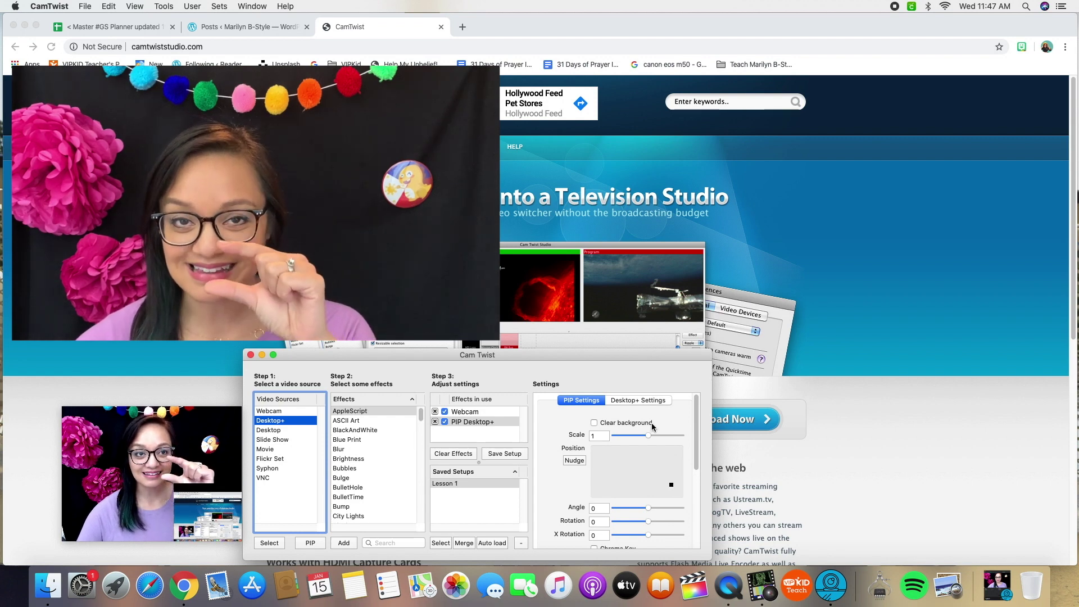
left_click_drag(646, 435, 634, 438)
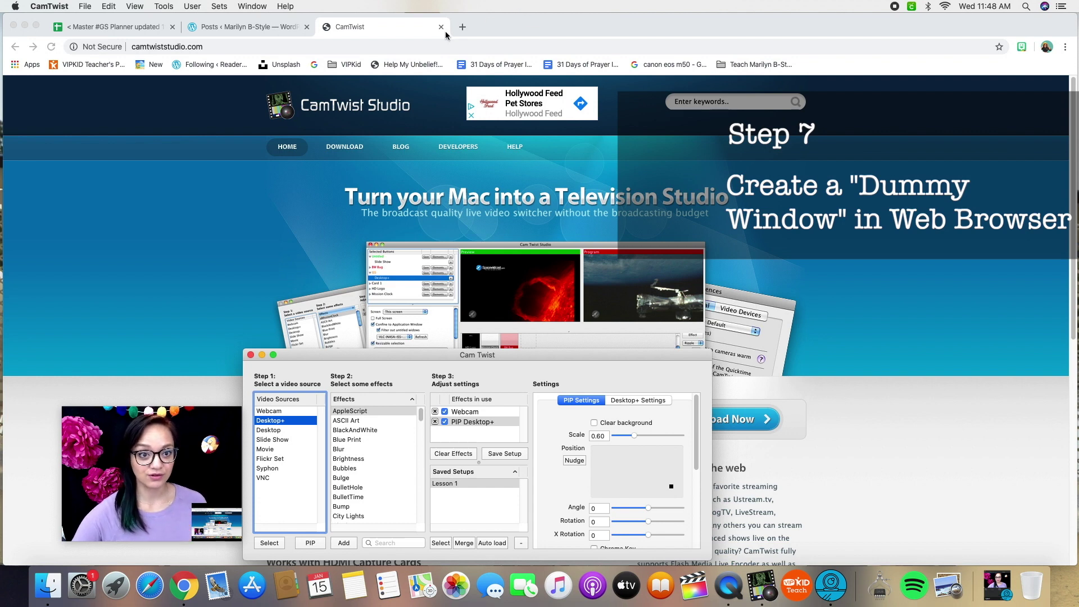
Open a second, smaller Chrome window on the right side and load Google Drive.
left_click(401, 29)
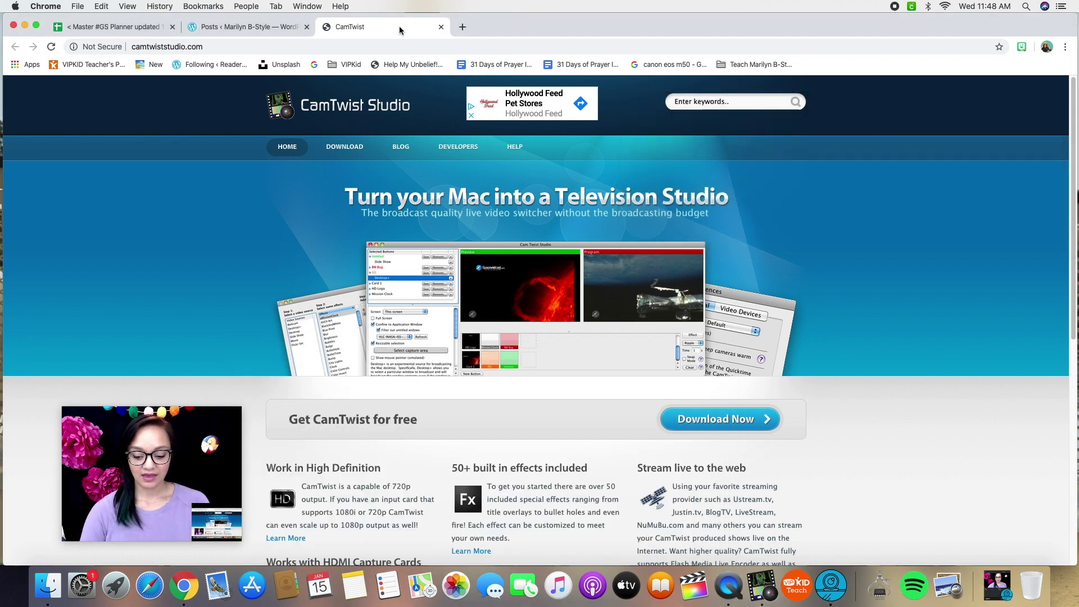
key("super+n")
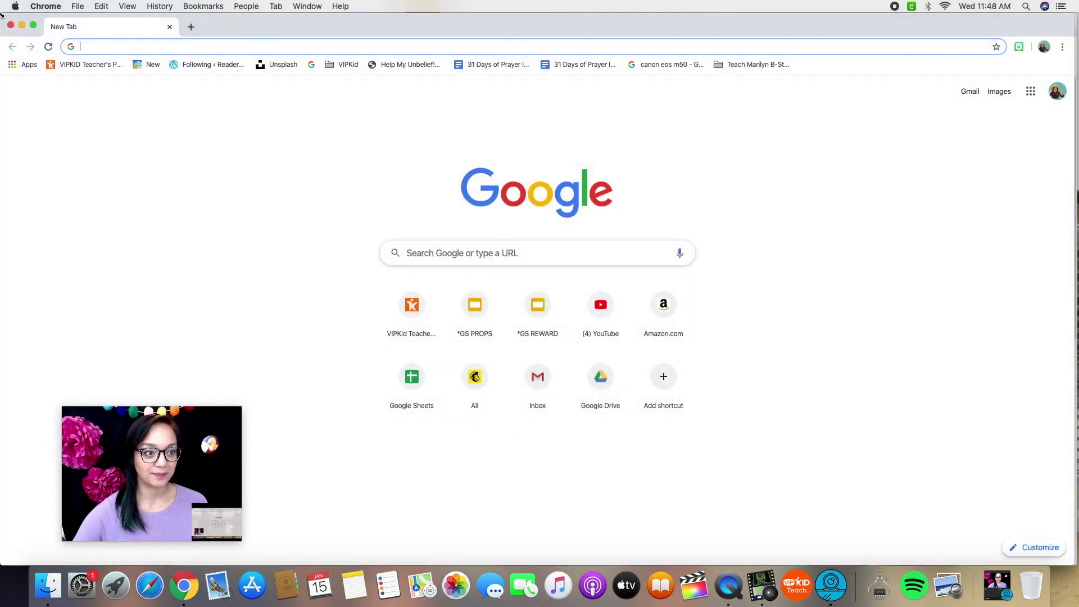
left_click_drag(0, 17, 666, 134)
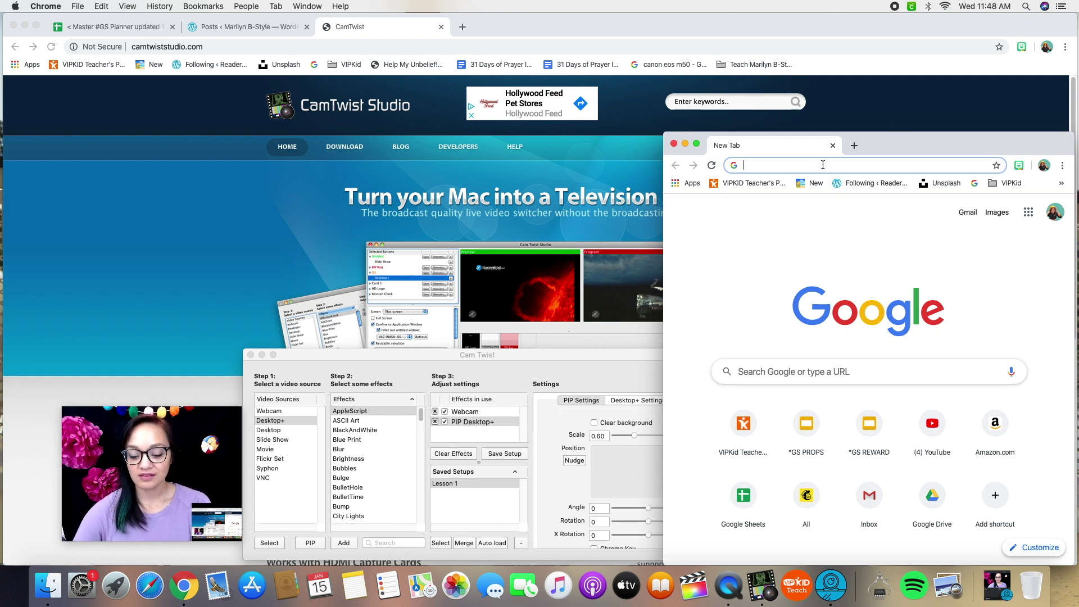
type("google.com")
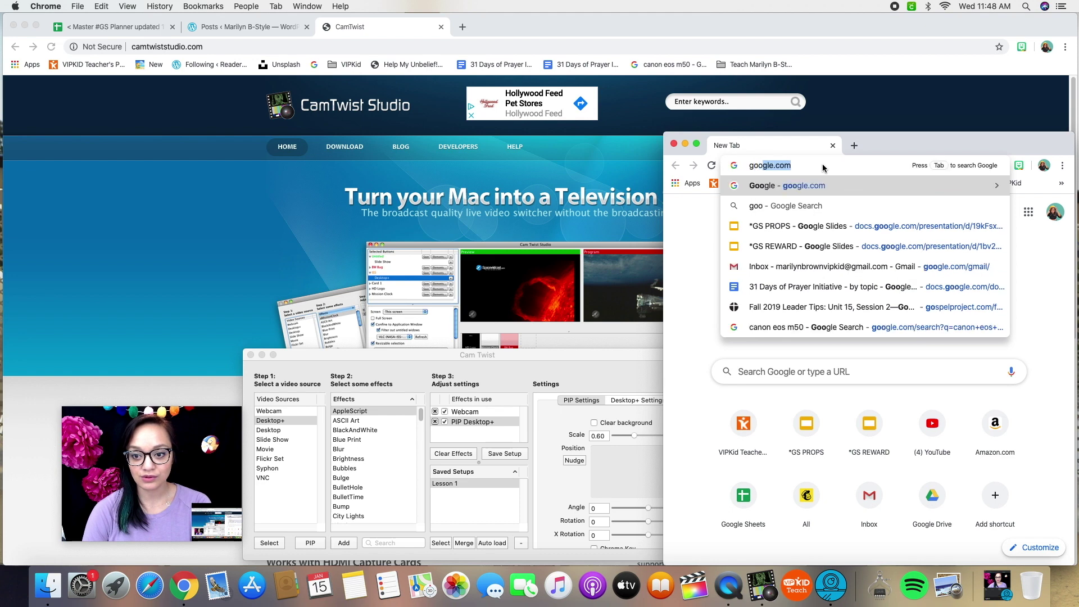
key("super+a")
type("drive")
key("Return")
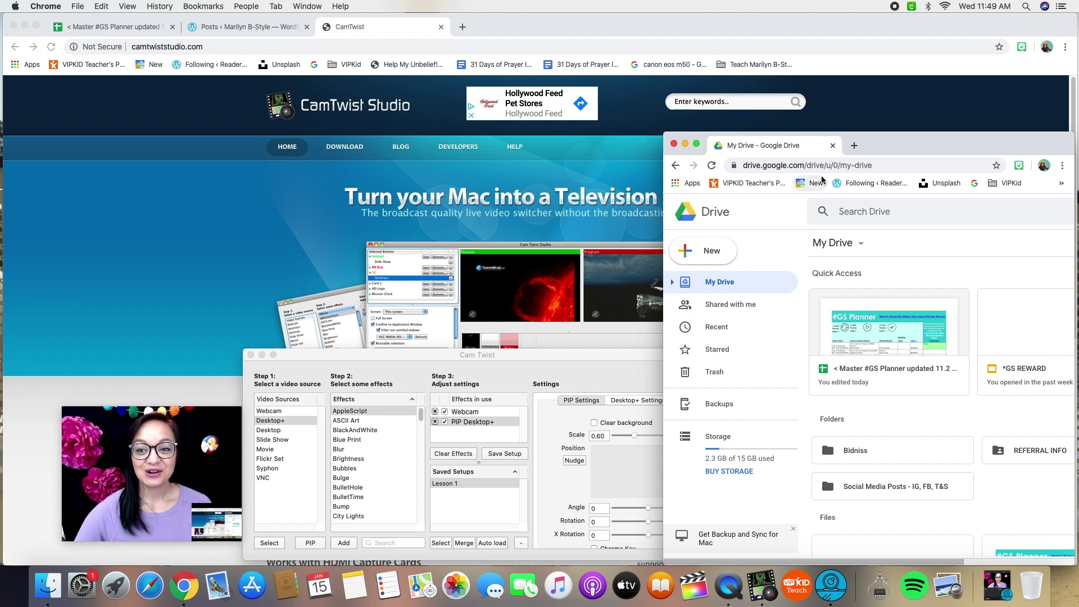
Create a new Google Slides presentation from Drive and name it GS PROPS.
left_click(709, 254)
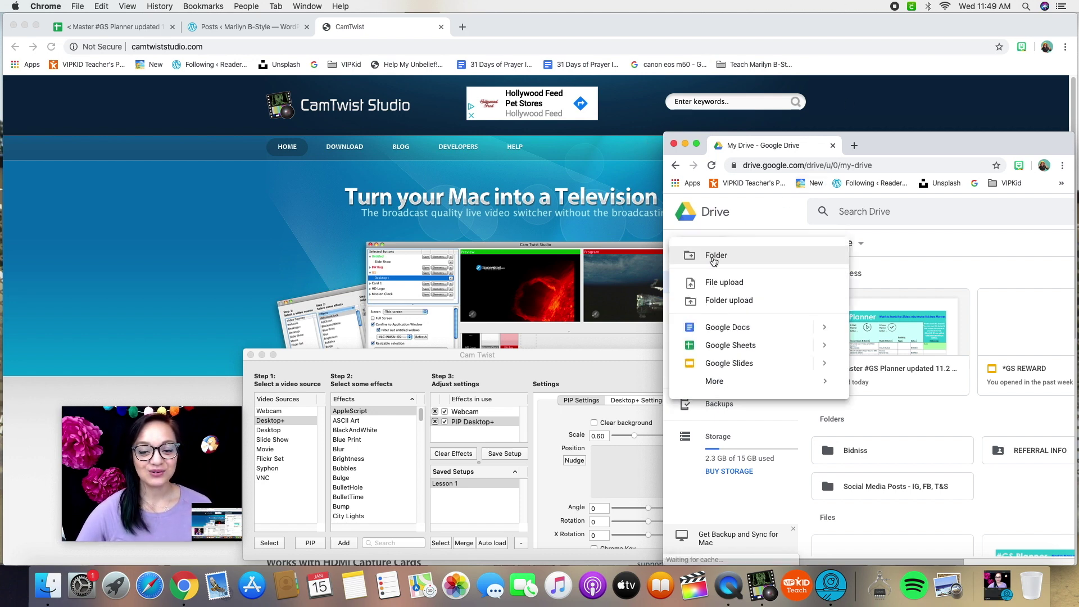
left_click(733, 364)
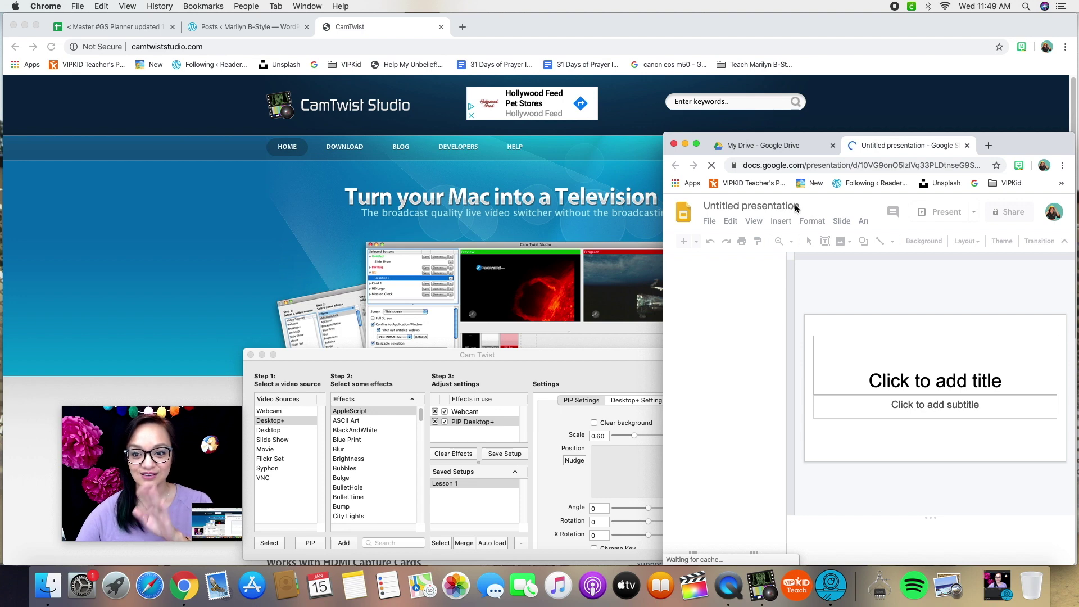
left_click(769, 206)
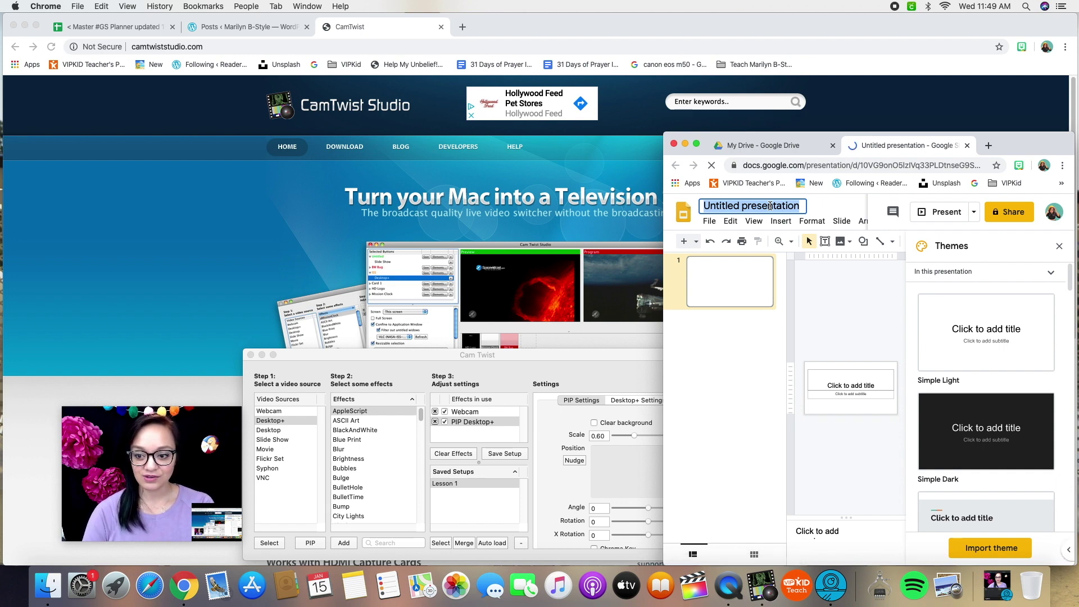
type("GS")
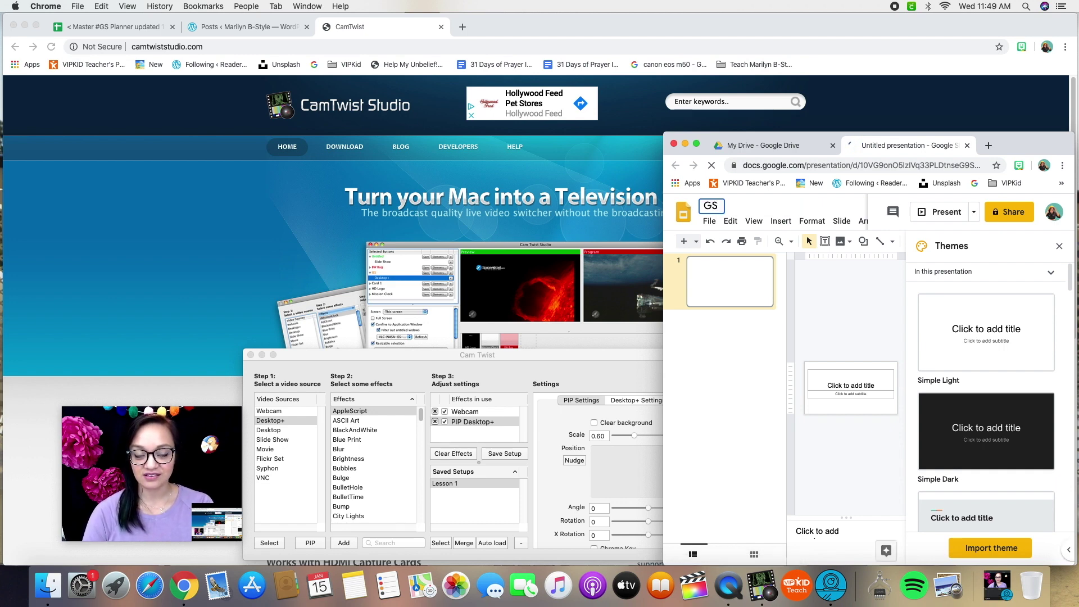
type(" PROPS")
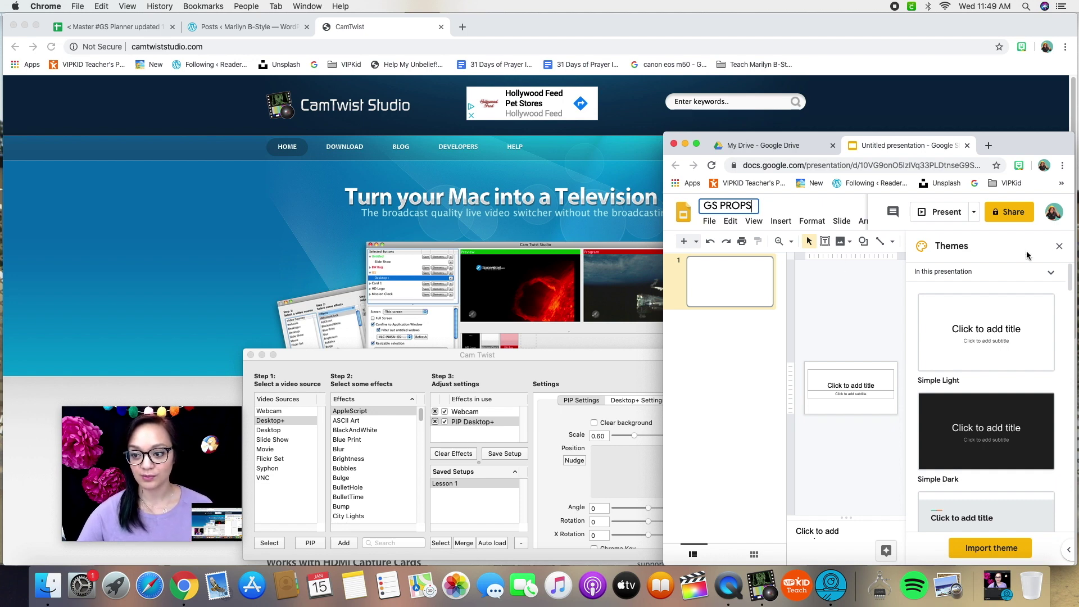
left_click(1057, 249)
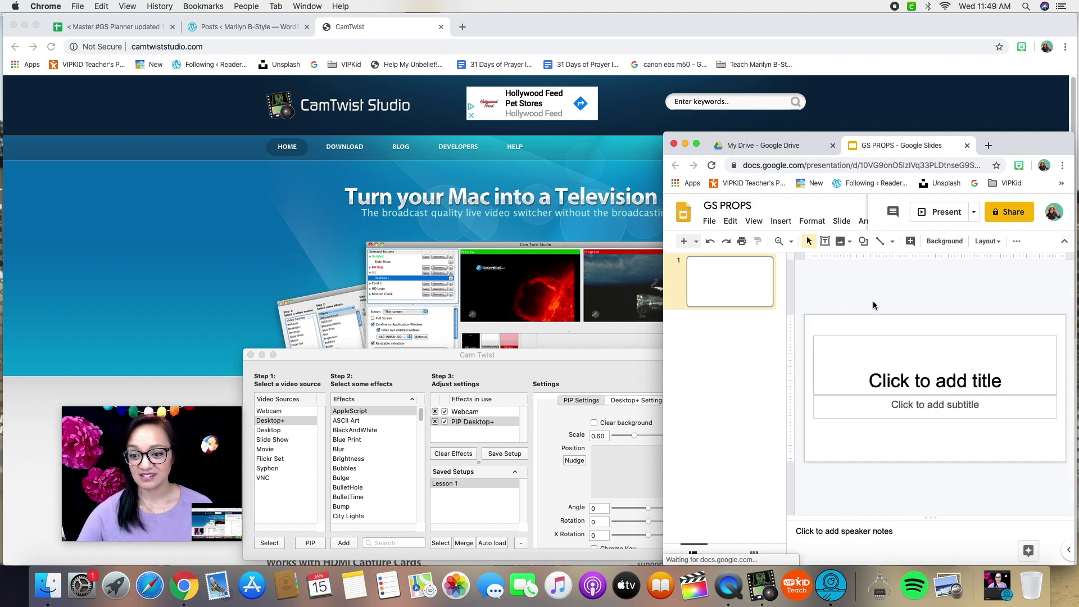
Delete the slide's title and subtitle placeholders, leaving it blank.
left_click(929, 366)
key("ctrl+a")
key("Delete")
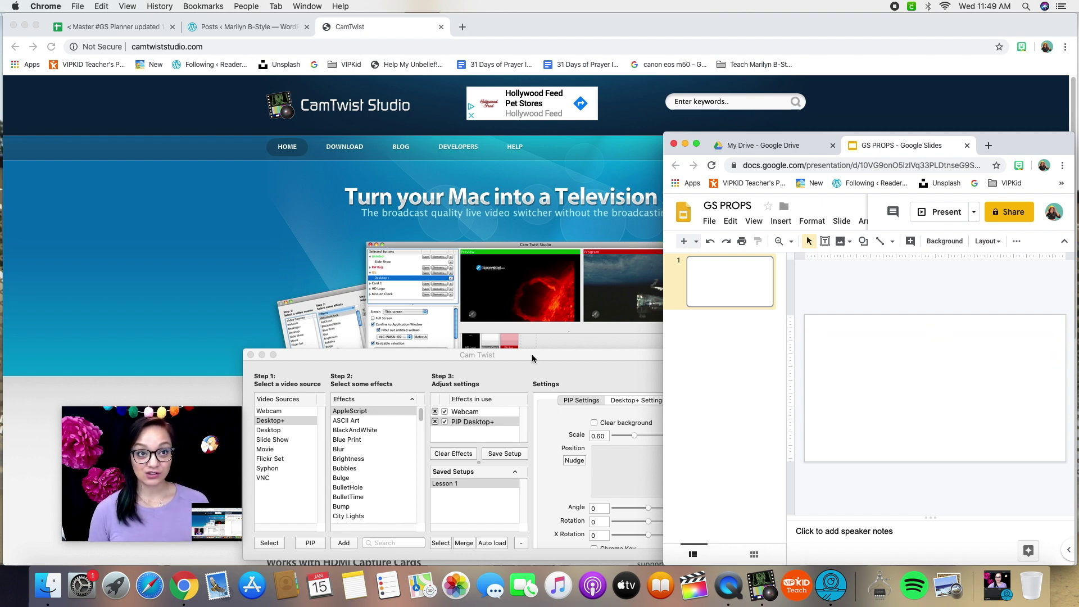
left_click(532, 358)
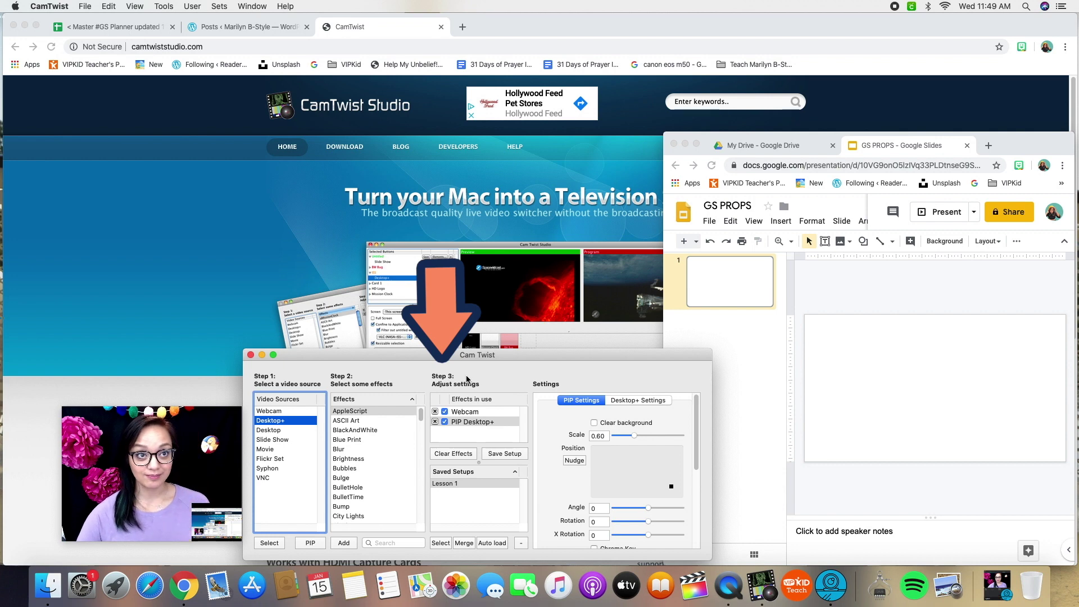
Rename the PIP Desktop+ effect in use to GS PROPS and select it to show its settings.
left_click(477, 424)
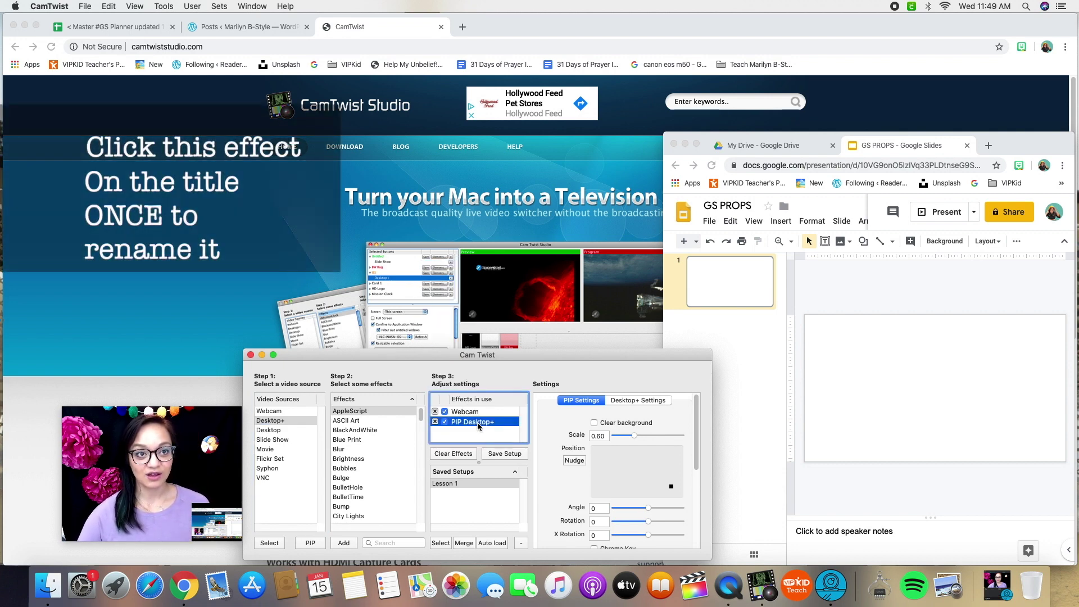
left_click(478, 425)
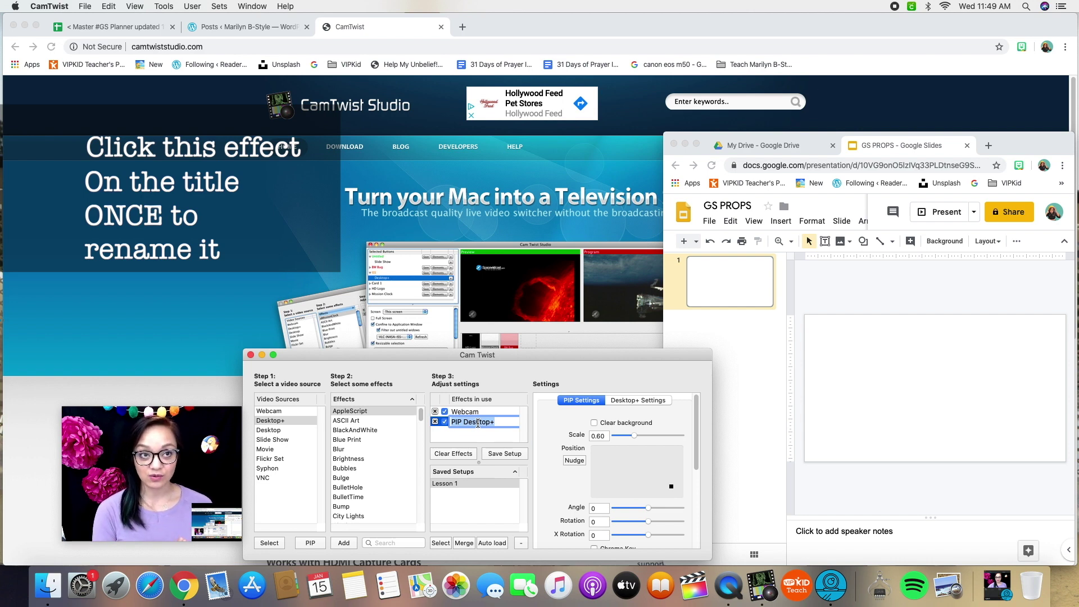
type("GS PROPS")
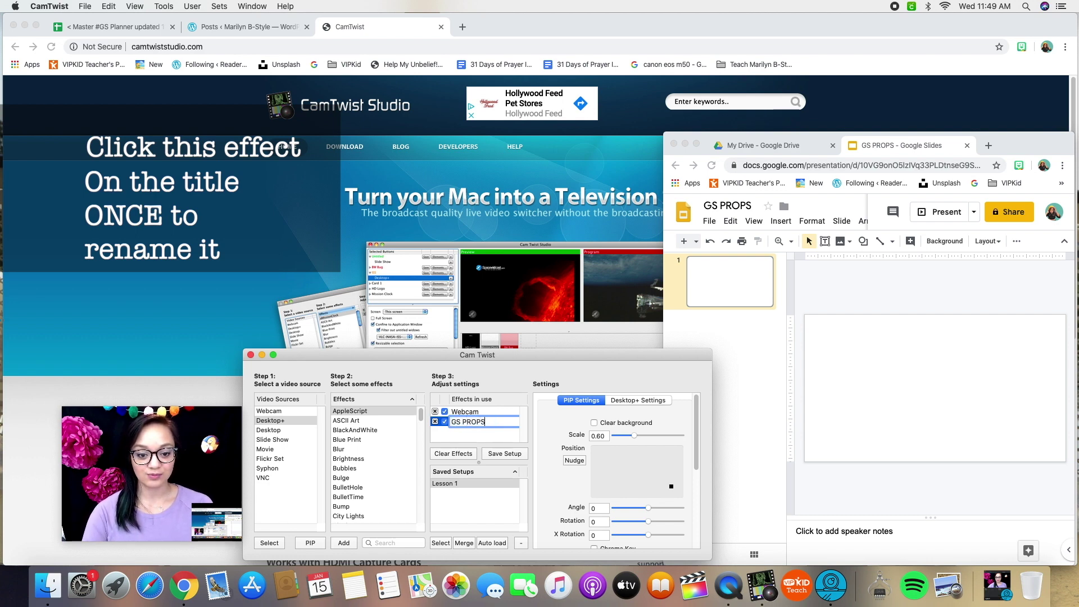
left_click(479, 438)
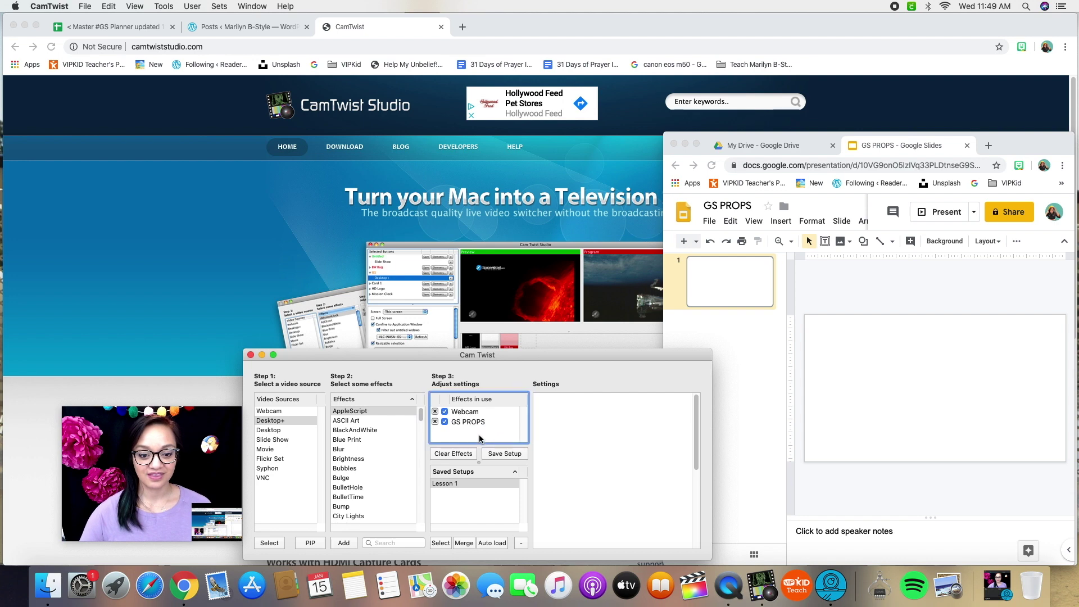
left_click(477, 422)
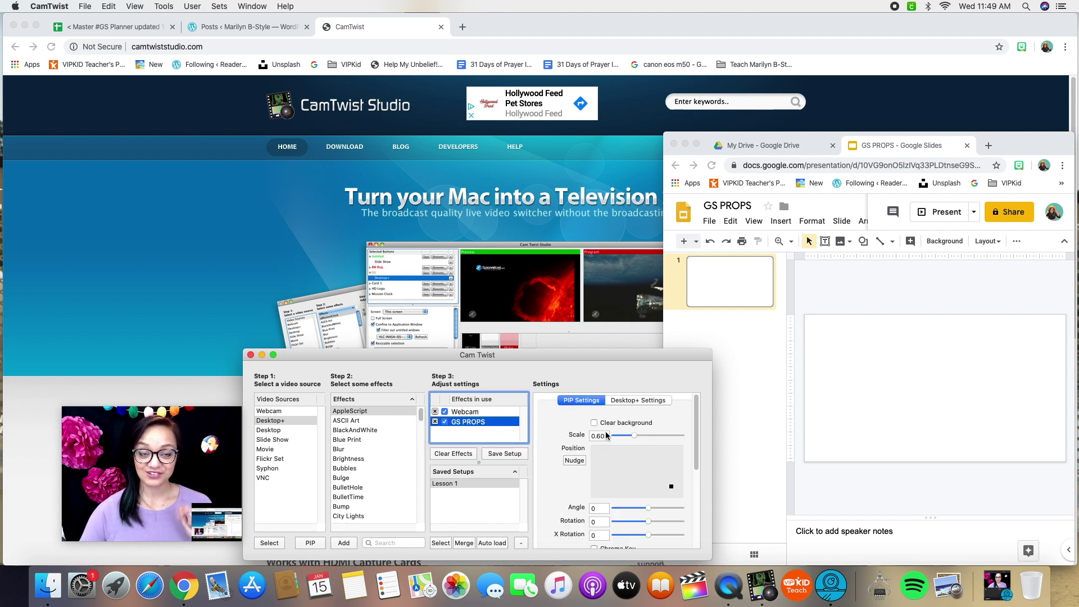
Confine the GS PROPS Desktop+ capture to the Chrome window 'GS PROPS - Google Slides'.
left_click(659, 401)
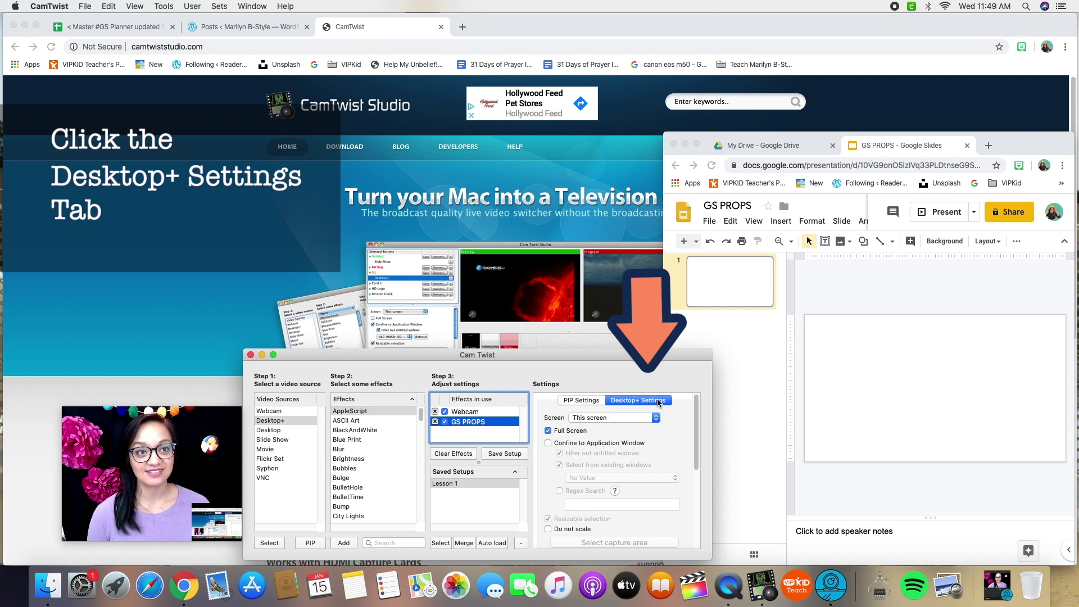
left_click(548, 443)
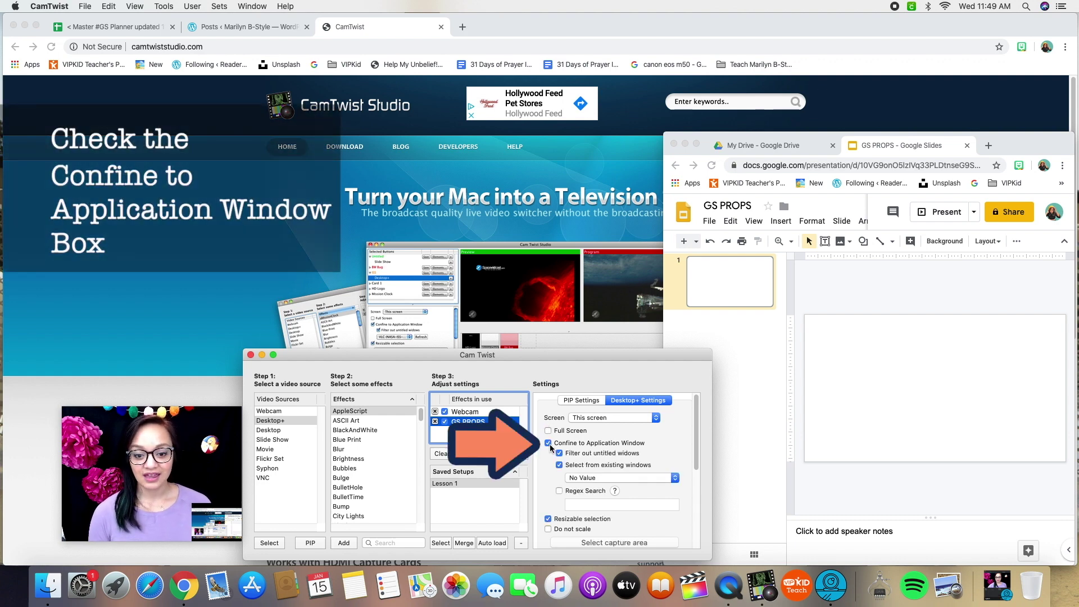
scroll(622, 499, "down", 1)
scroll(622, 499, "down", 1)
scroll(618, 453, "down", 1)
left_click(620, 455)
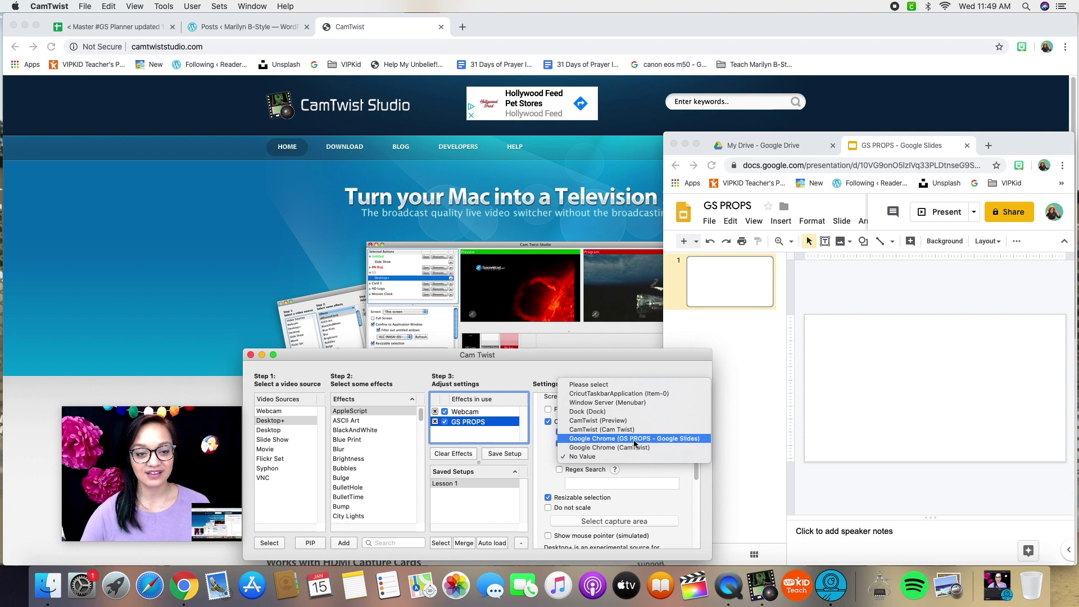
left_click(634, 439)
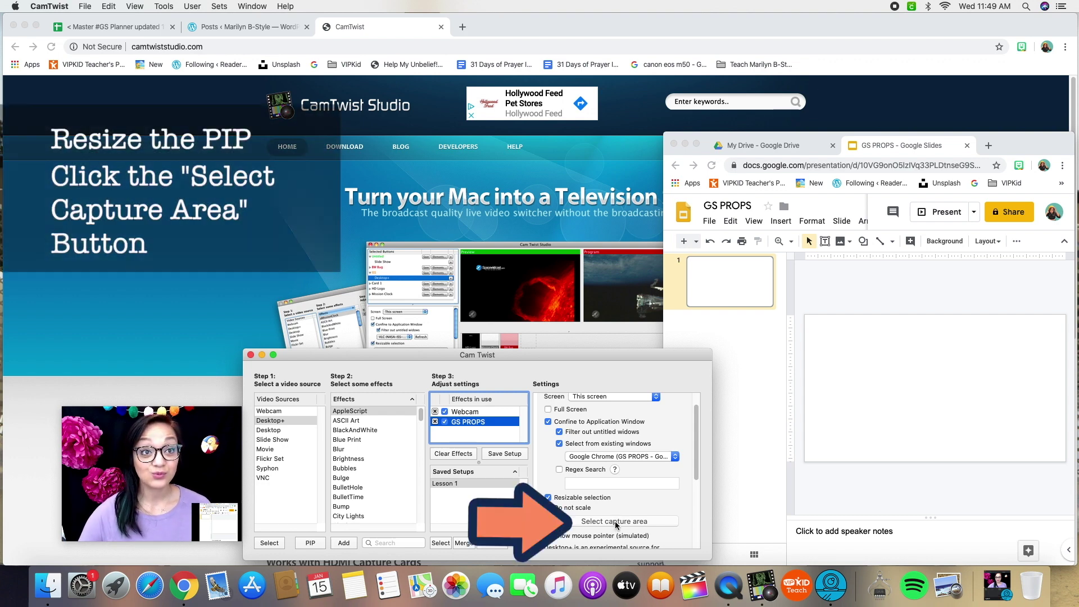
Start selecting a capture area and position its frame over the Google Slides window.
left_click(614, 521)
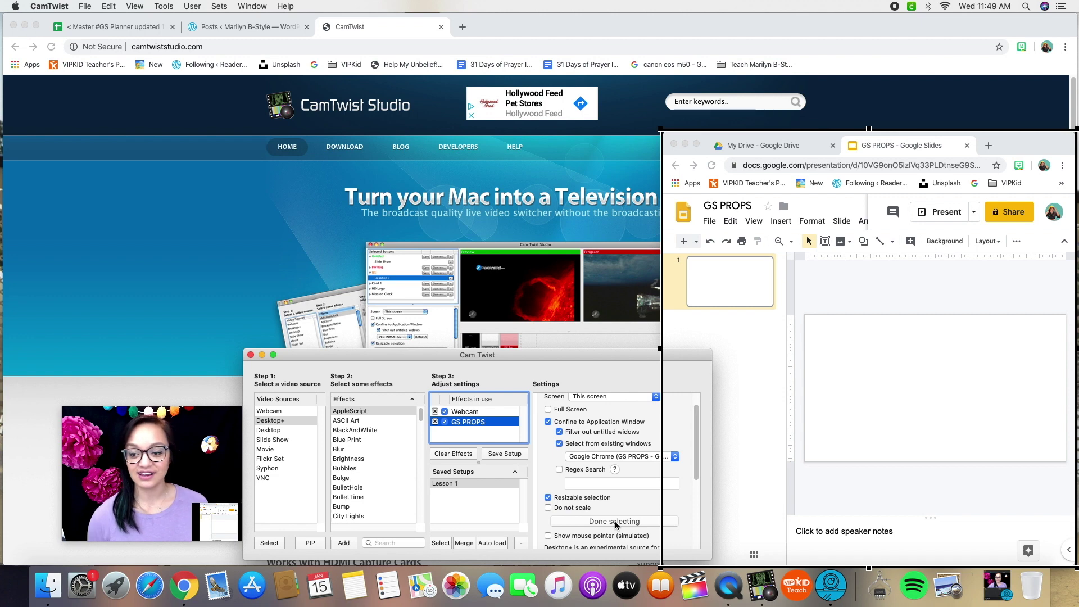
scroll(609, 462, "down", 2)
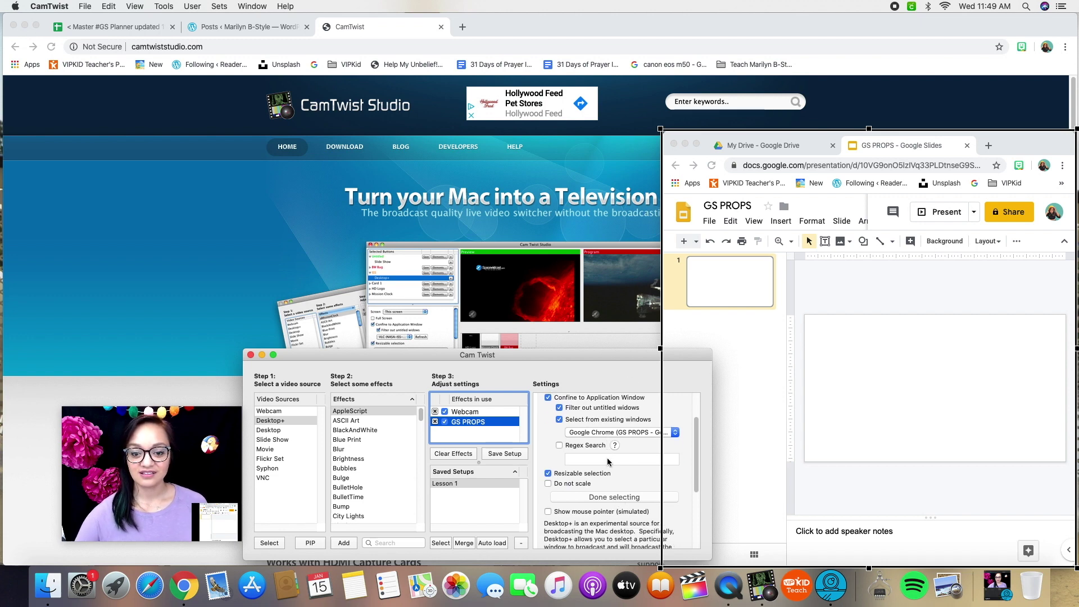
scroll(608, 462, "up", 3)
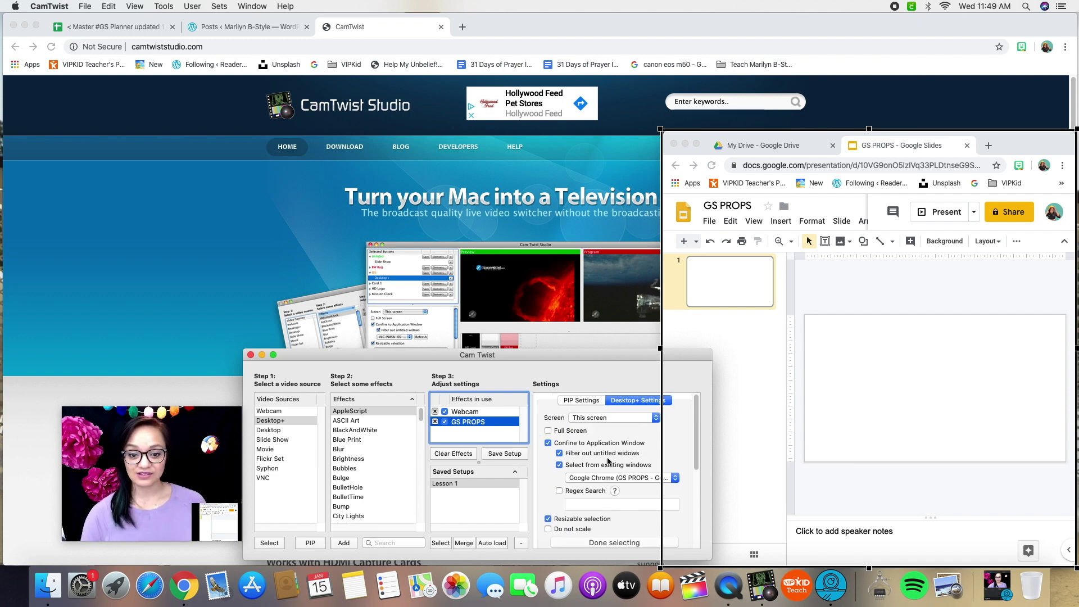
scroll(618, 438, "down", 3)
left_click(629, 499)
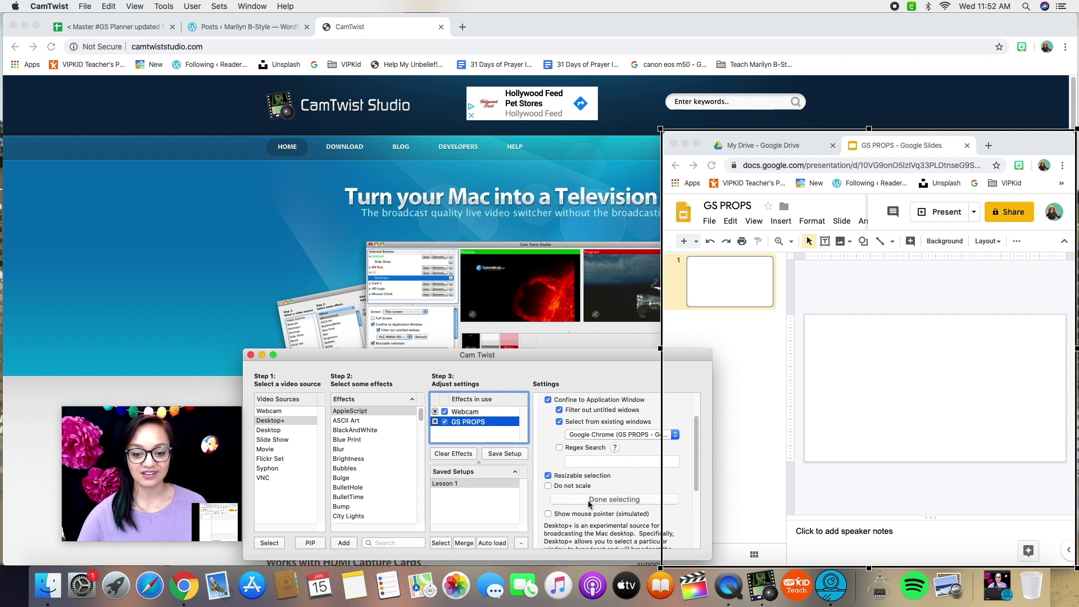
left_click(733, 193)
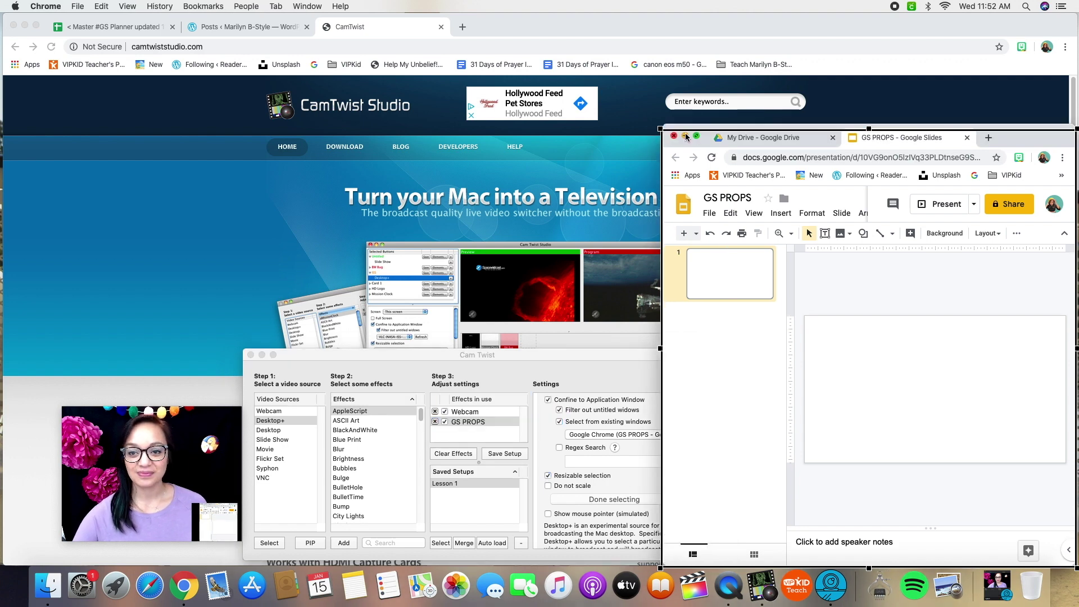
left_click_drag(697, 135, 802, 244)
left_click(745, 358)
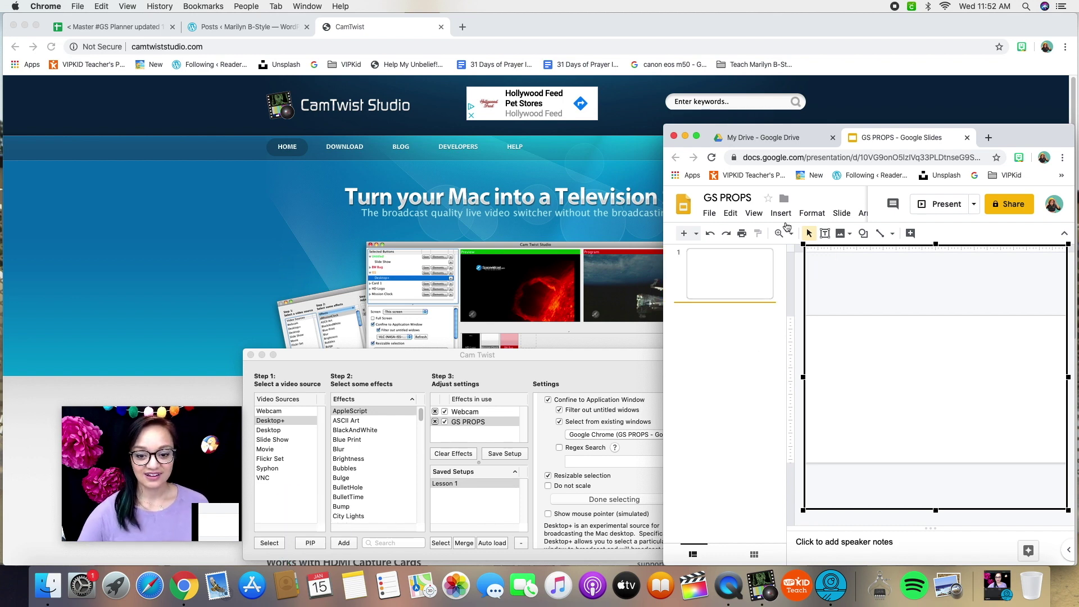
Trim the capture area's top and bottom edges to fit the slide and confirm it.
left_click(633, 378)
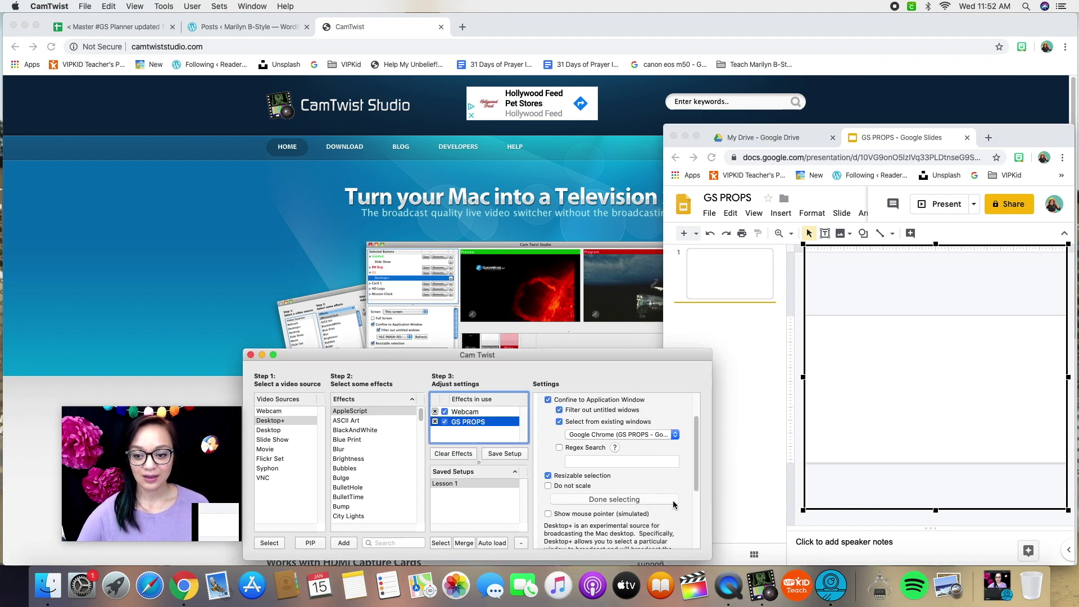
left_click_drag(936, 510, 935, 492)
left_click_drag(936, 245, 939, 262)
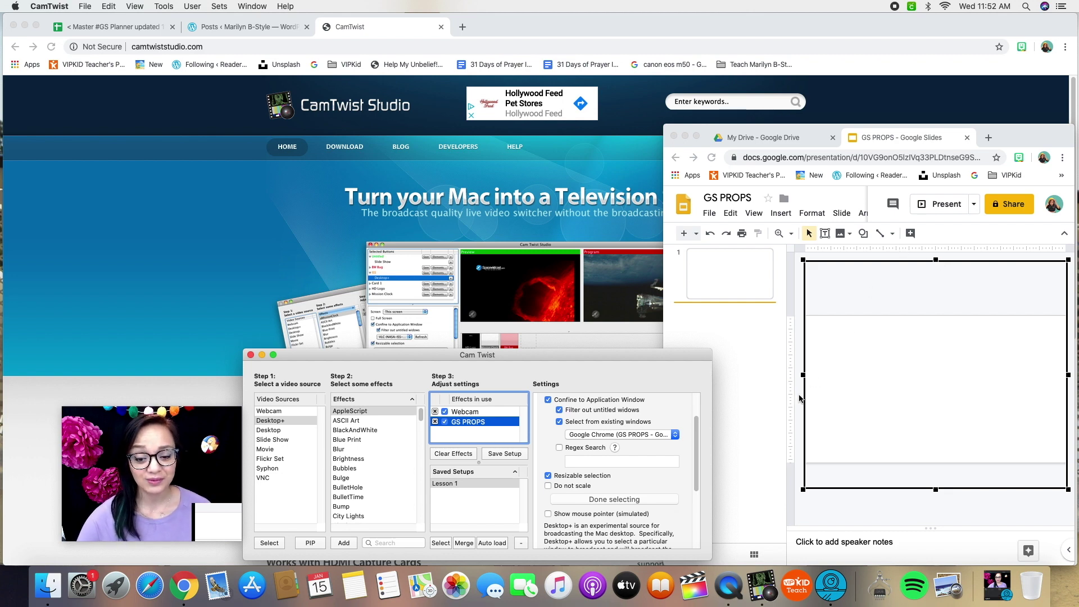
left_click(662, 497)
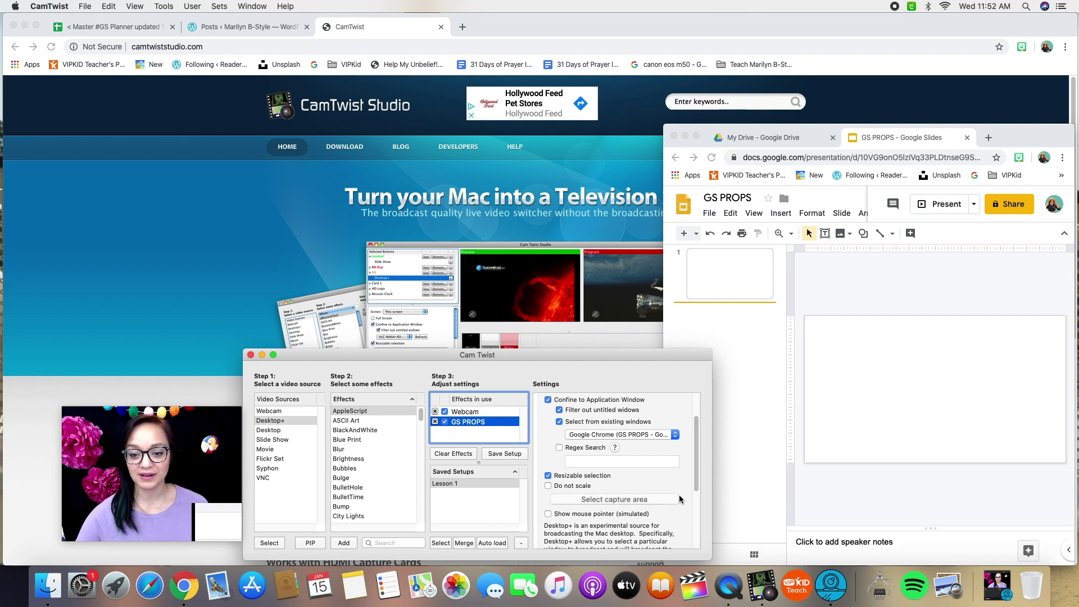
scroll(570, 449, "up", 3)
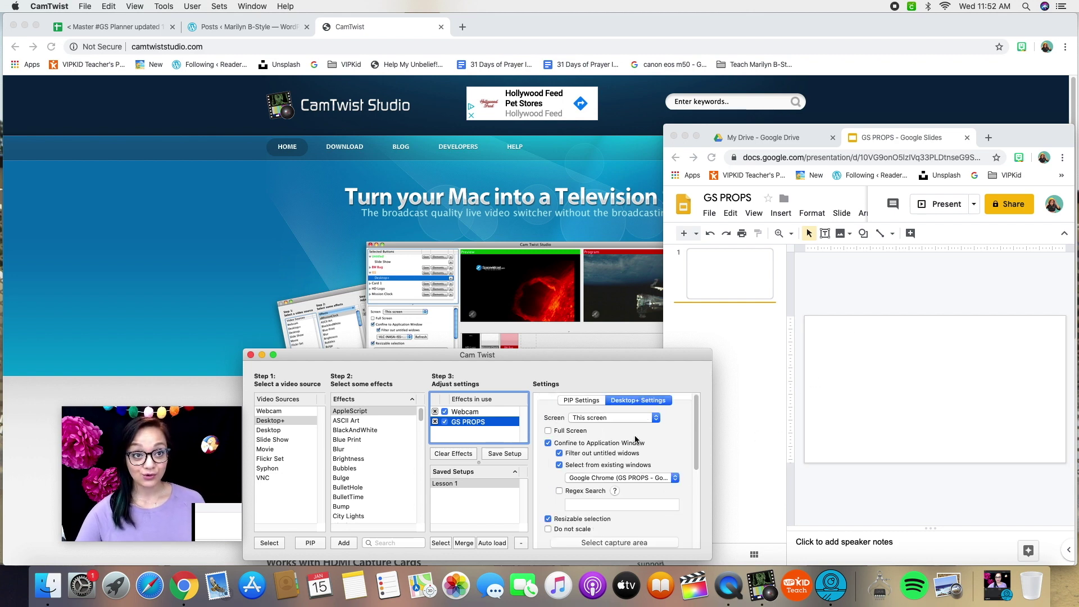
In GS PROPS PIP Settings, use Swap with video source to make the slide the main picture.
left_click(589, 401)
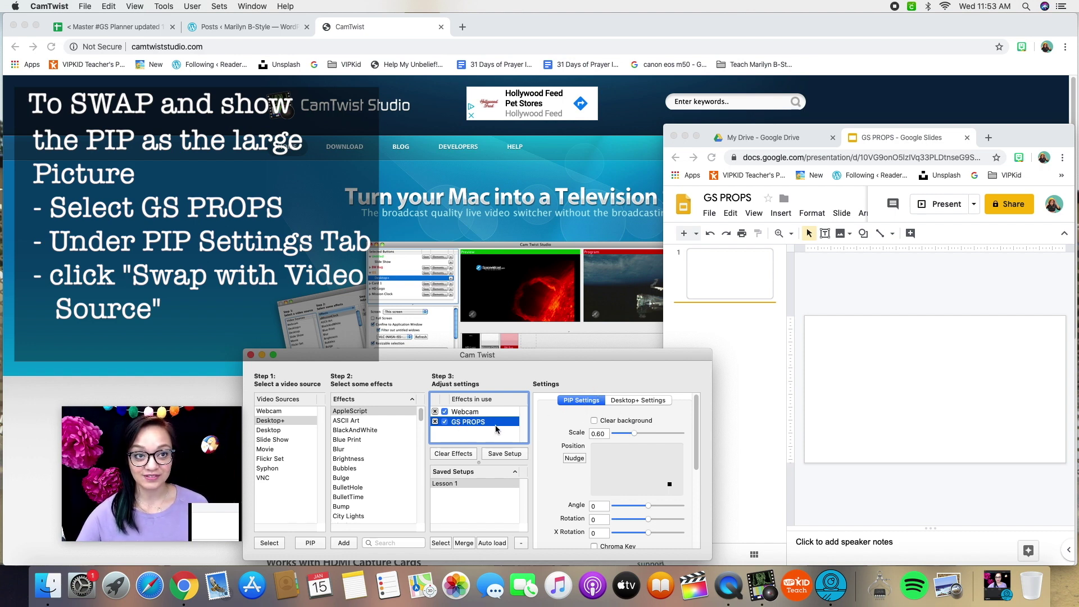
scroll(617, 460, "down", 5)
left_click(649, 523)
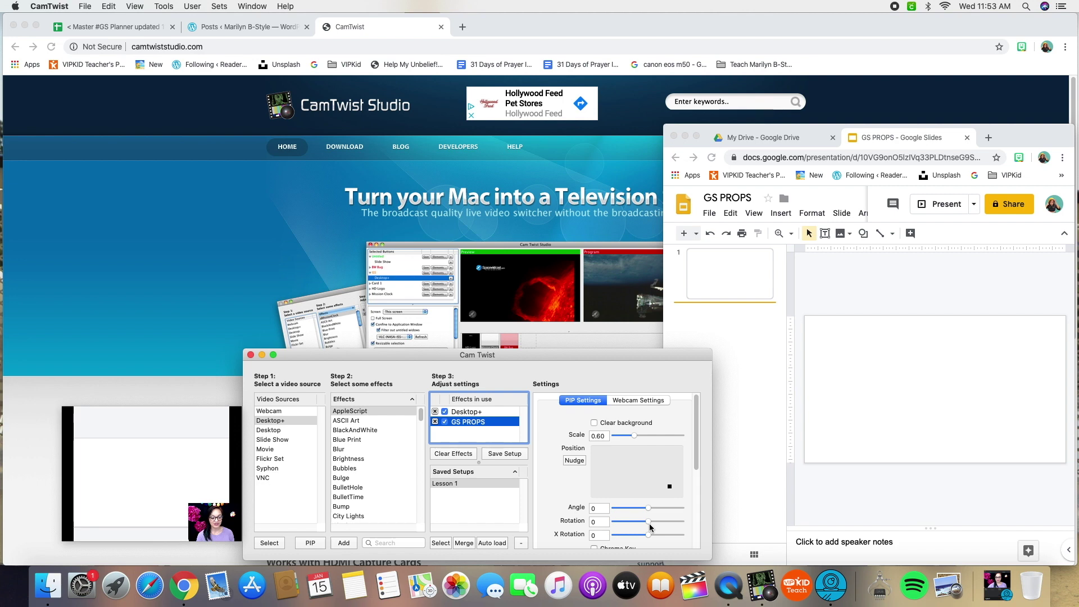
scroll(651, 529, "down", 5)
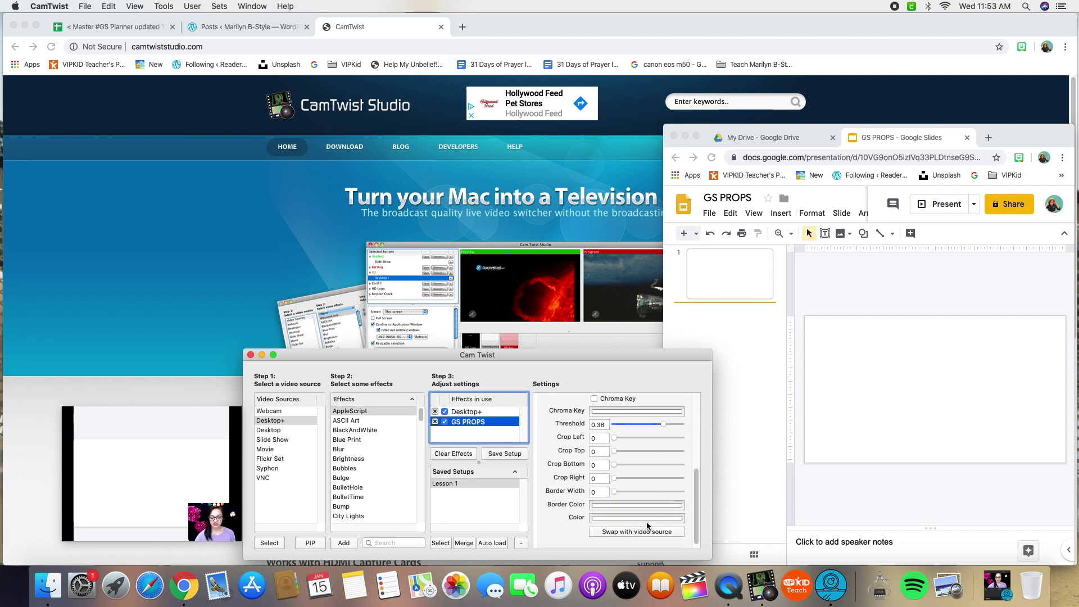
Make the webcam main again, open the Daily Life deck at slide 6 'Look Up!', and swap it to main.
left_click(663, 532)
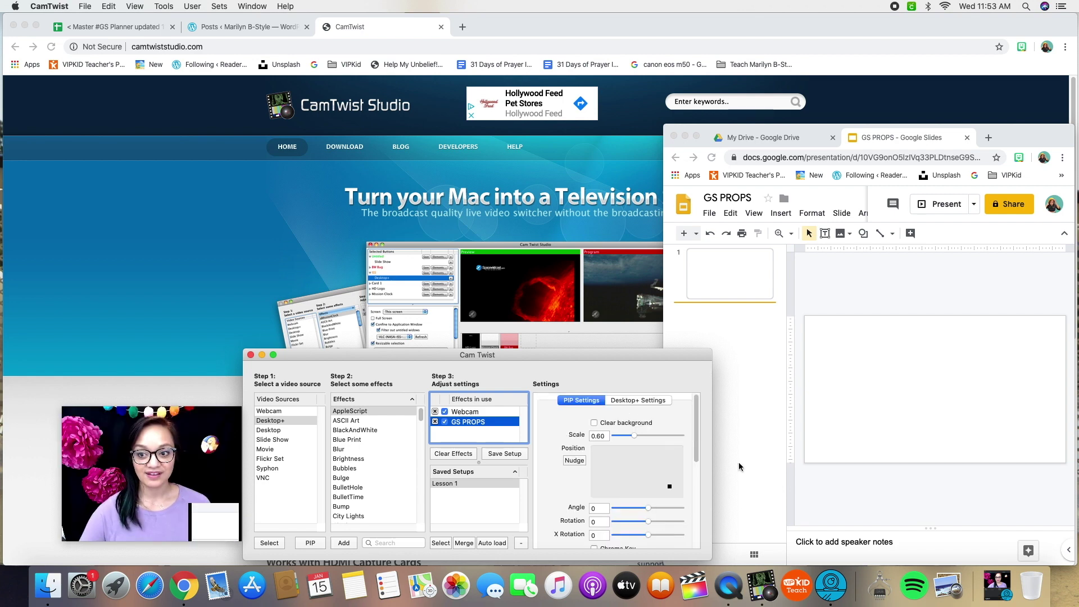
left_click(988, 138)
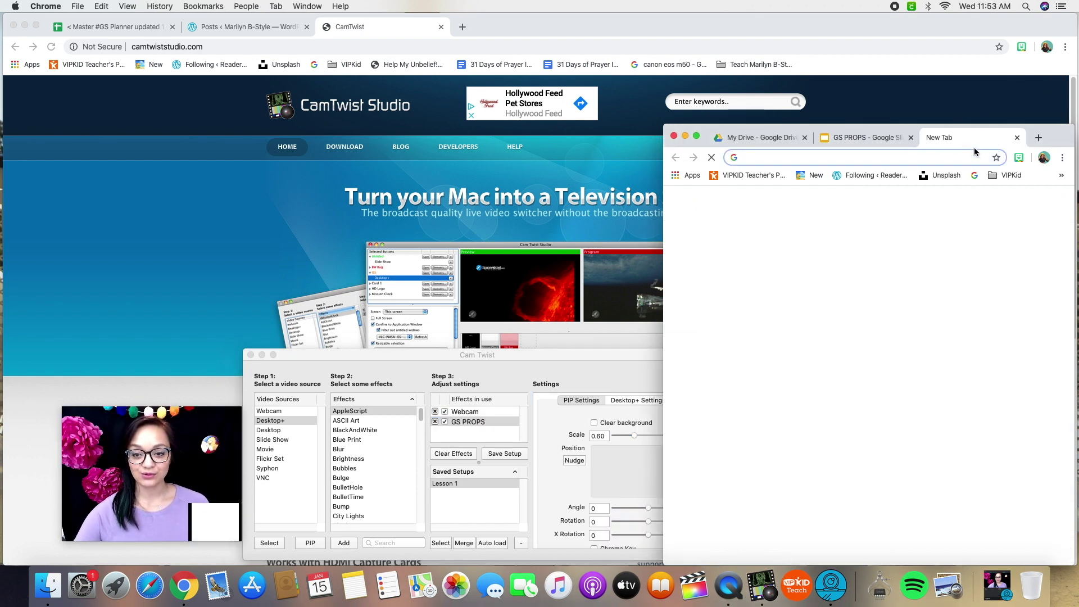
left_click(869, 175)
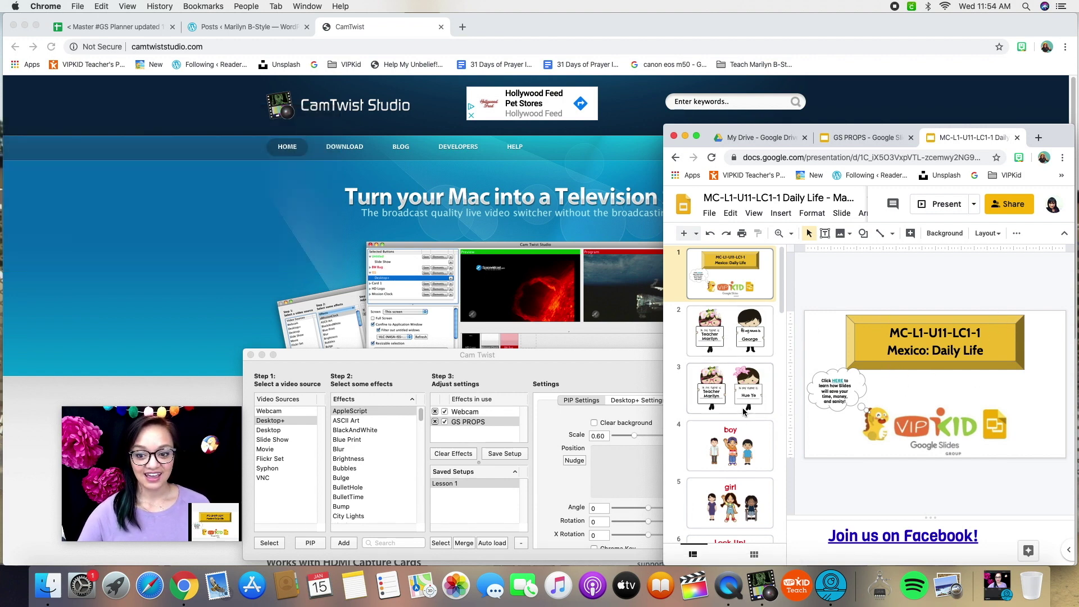
scroll(730, 370, "down", 5)
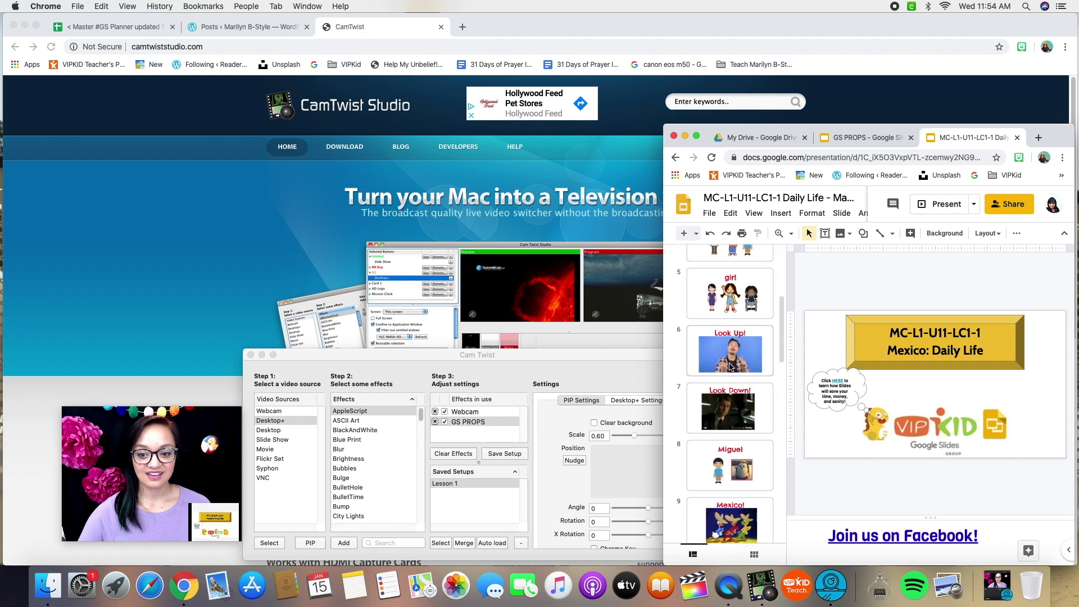
left_click(729, 367)
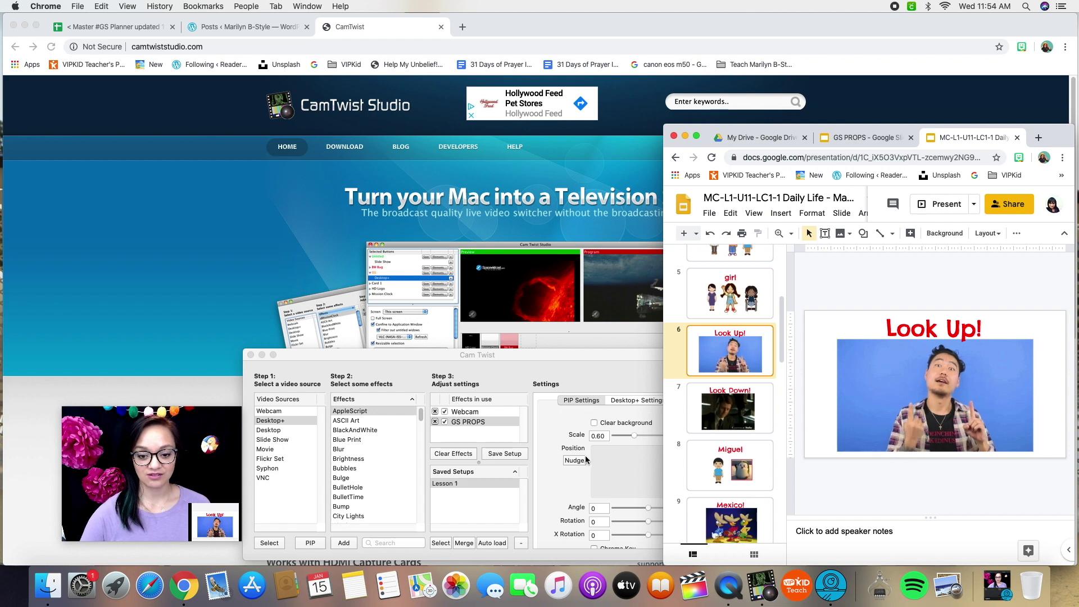
scroll(612, 483, "down", 5)
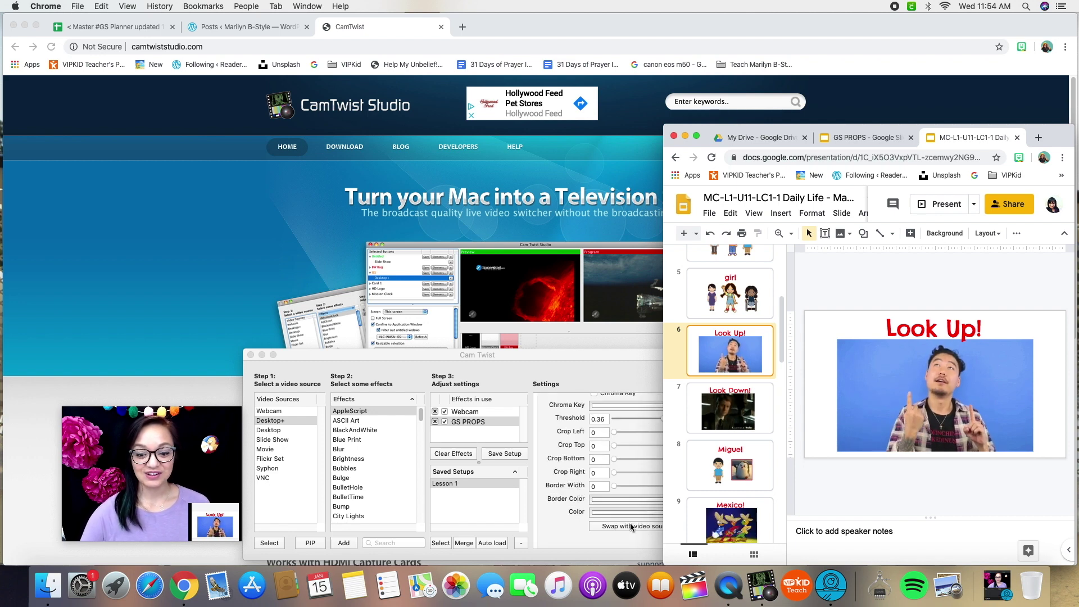
left_click(629, 525)
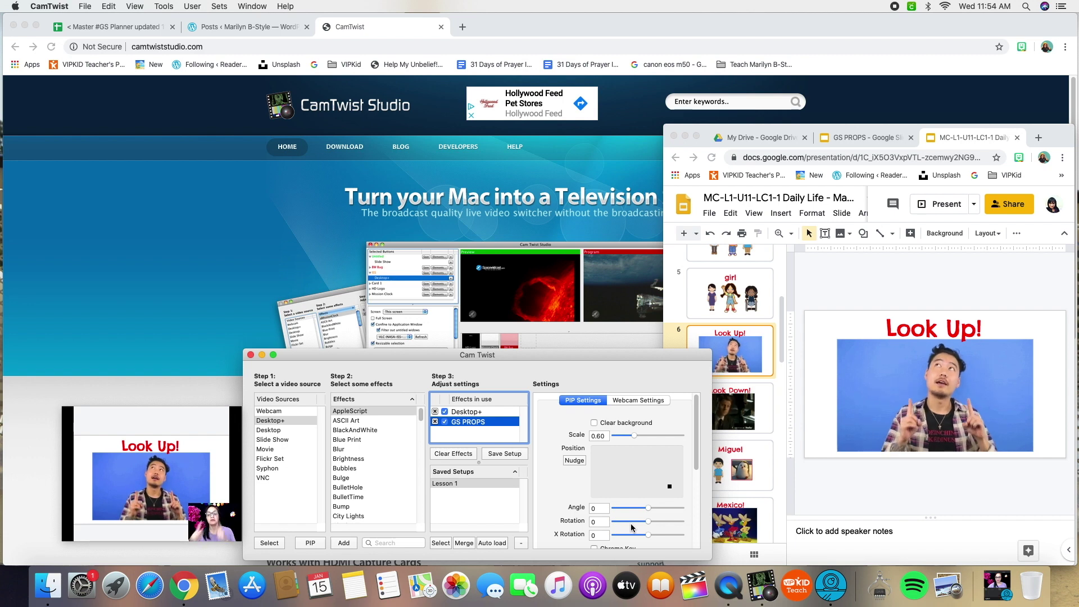
Show slide 7 'Look Down!' in the deck and swap the webcam back to the main picture.
left_click(697, 483)
left_click(748, 401)
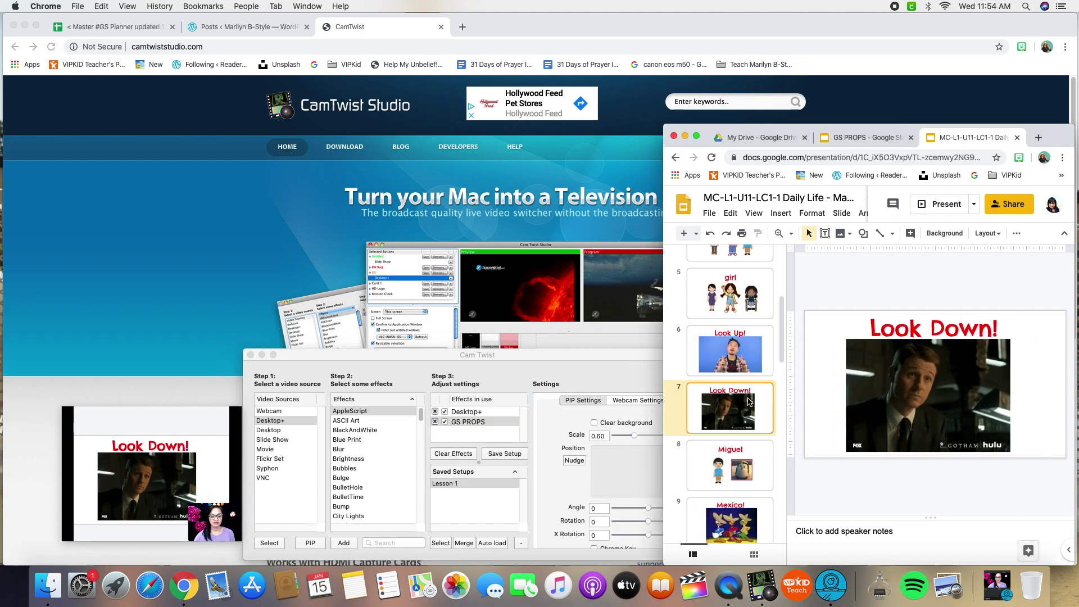
scroll(562, 496, "down", 1)
left_click(645, 535)
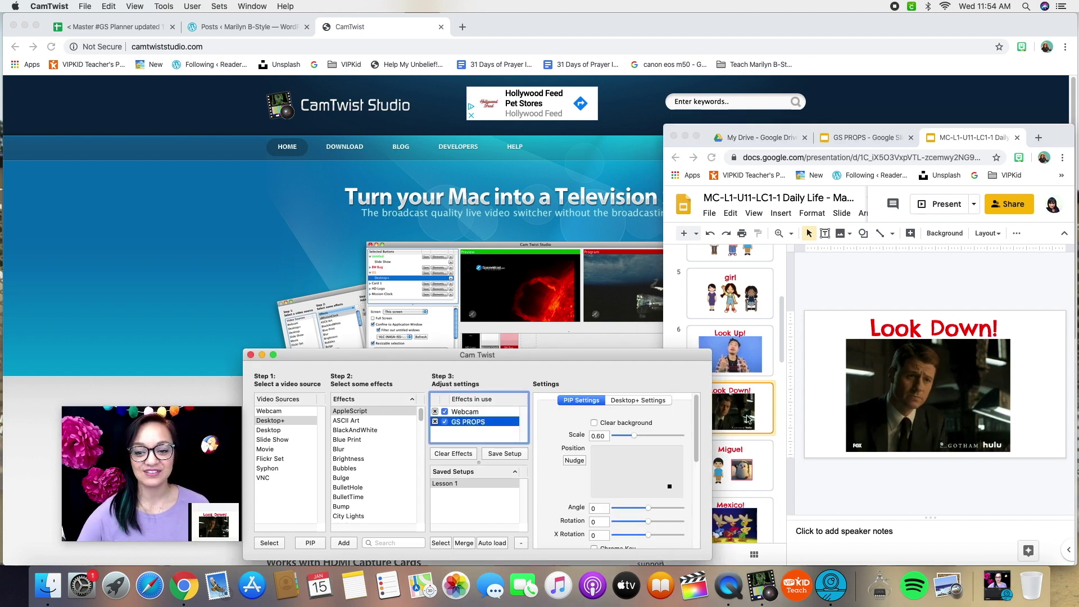
scroll(730, 393, "down", 10)
left_click(733, 375)
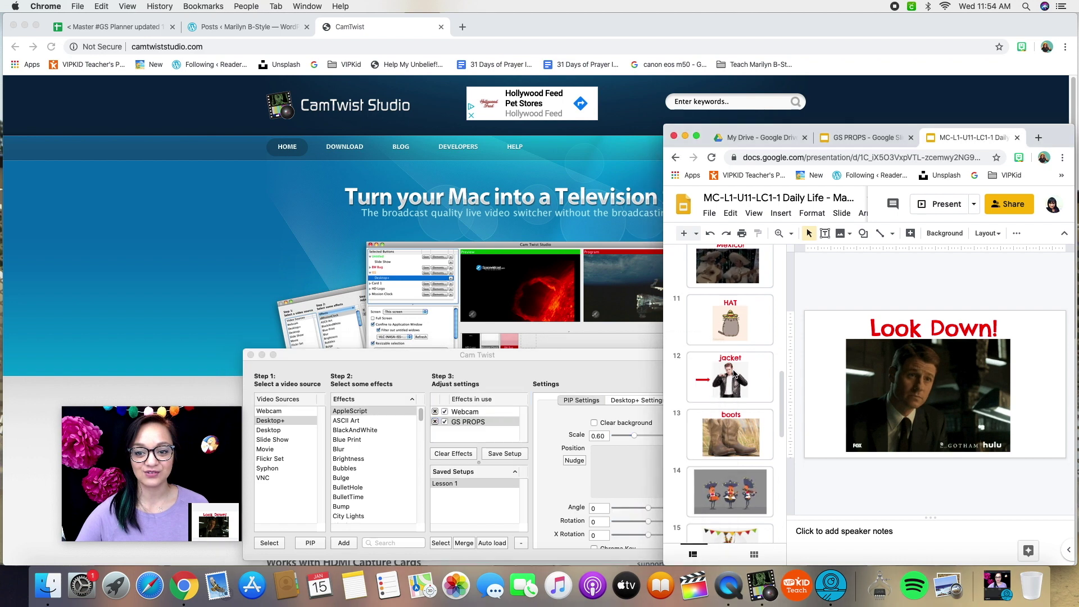
scroll(587, 509, "down", 5)
Rotate the slide inset to about -145 degrees, then set its angle to 49.
key("Down")
left_click(661, 538)
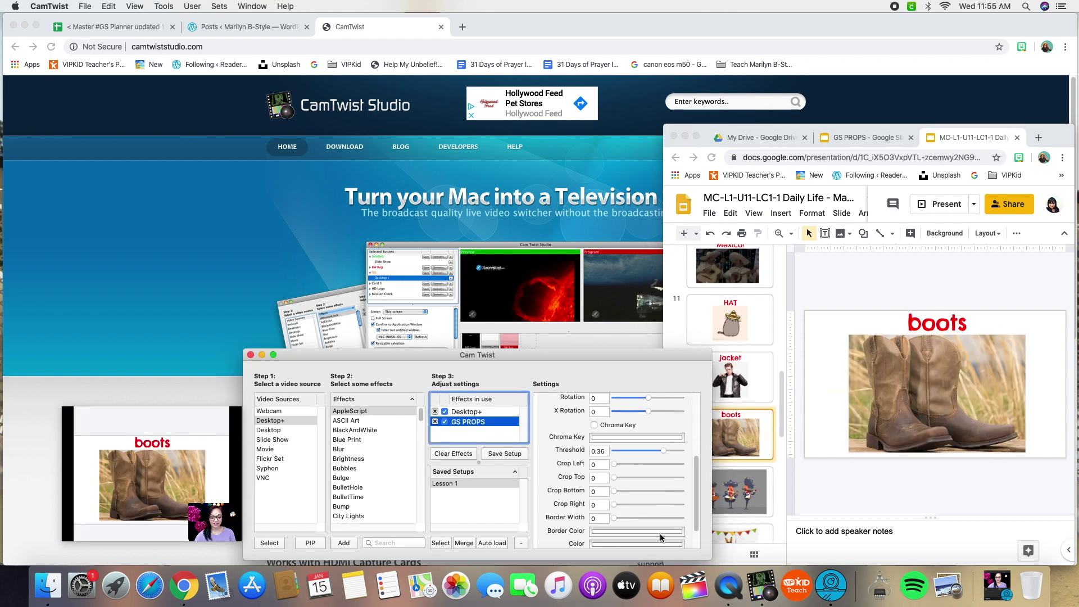
scroll(660, 536, "down", 2)
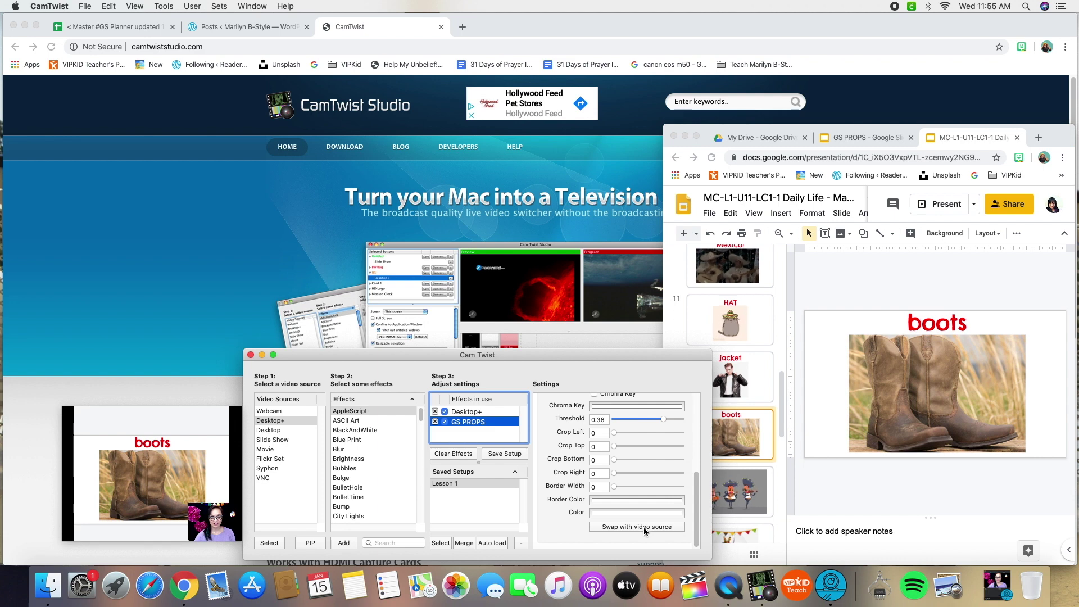
key("Tab")
scroll(643, 530, "up", 5)
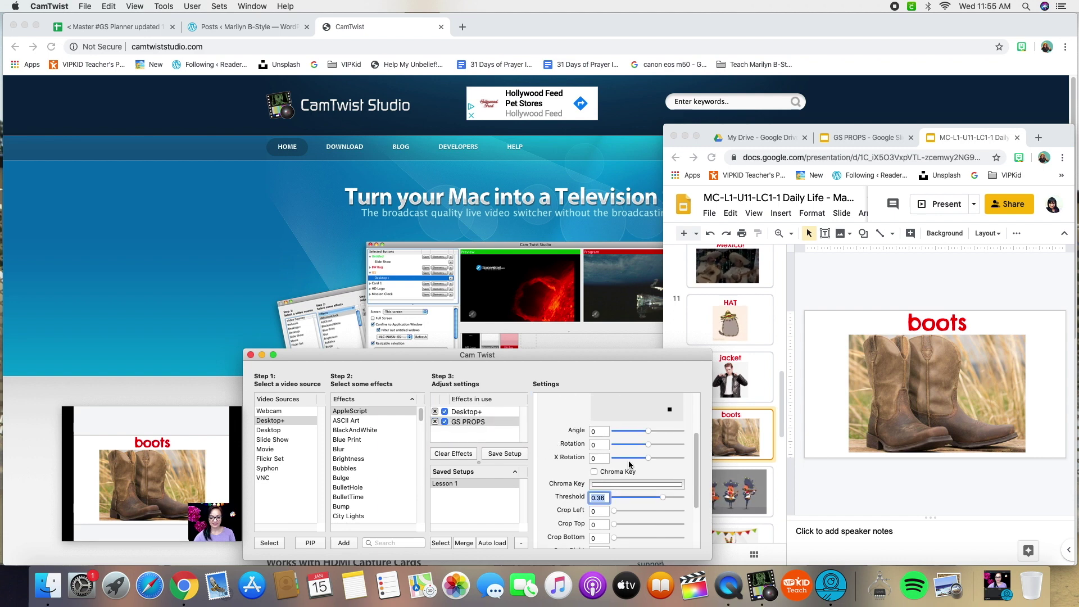
mouse_move(648, 430)
left_mouse_down()
mouse_move(622, 433)
mouse_move(666, 429)
mouse_move(613, 433)
mouse_move(656, 431)
mouse_move(630, 435)
left_mouse_up()
left_click(596, 432)
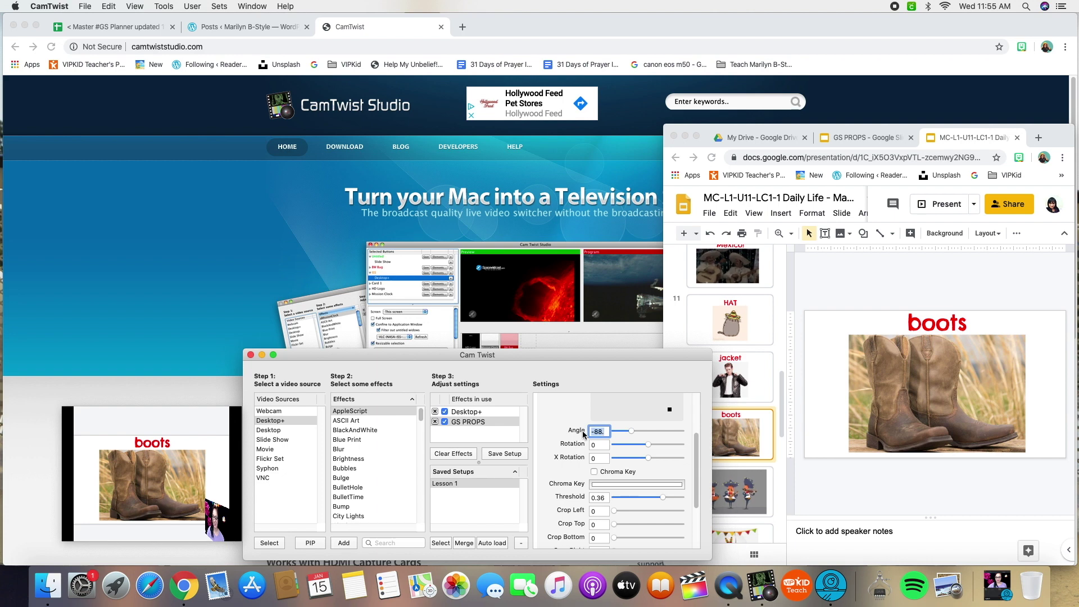
type("49")
key("Return")
Try a -180 degree angle, reset the inset angle to 0, and make the webcam main.
type("0")
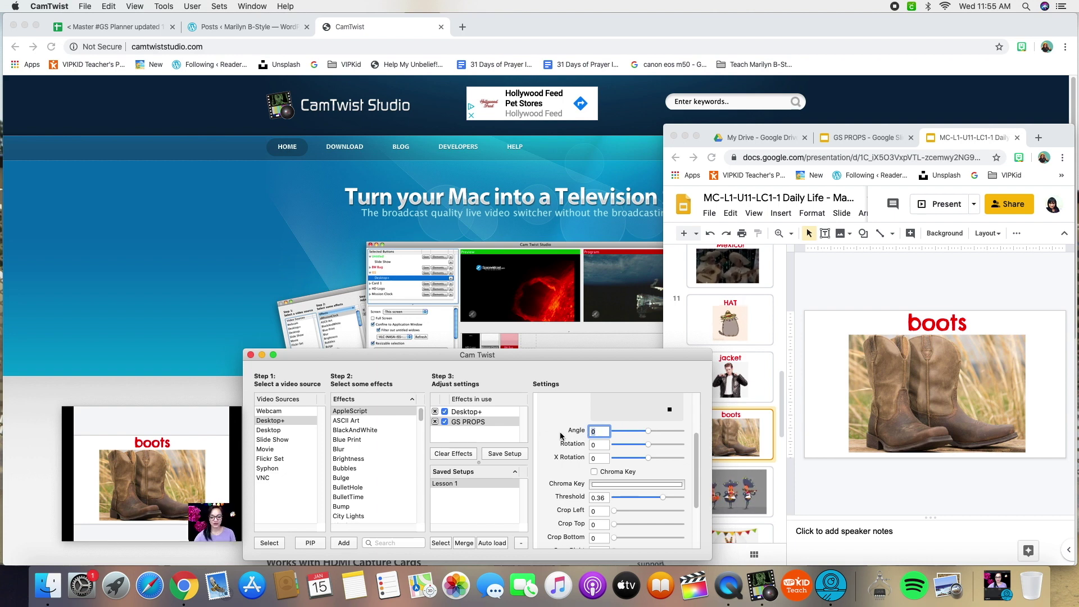
left_click(613, 431)
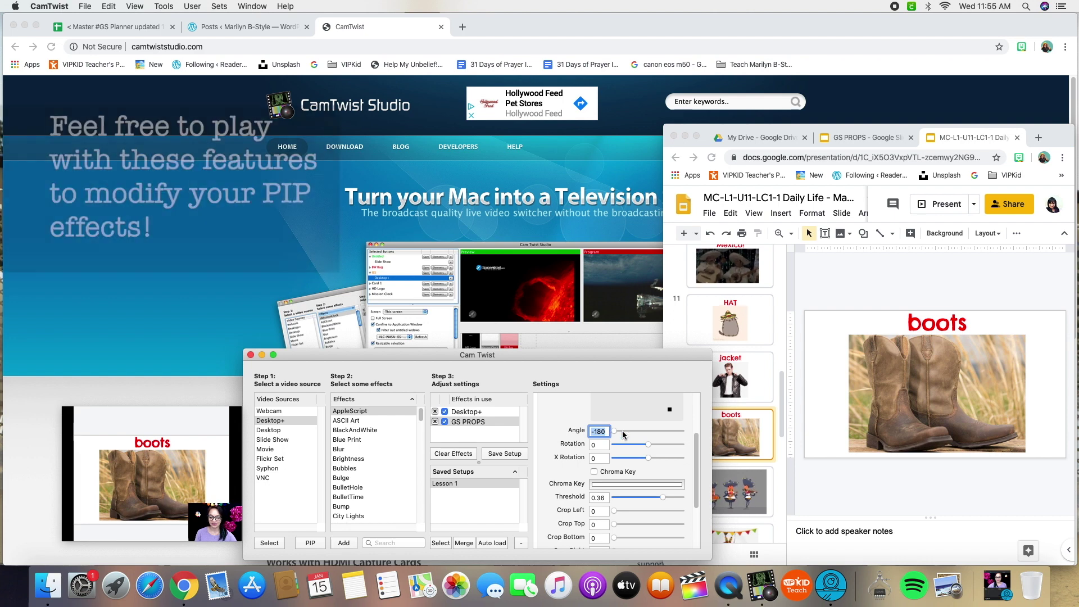
type("0")
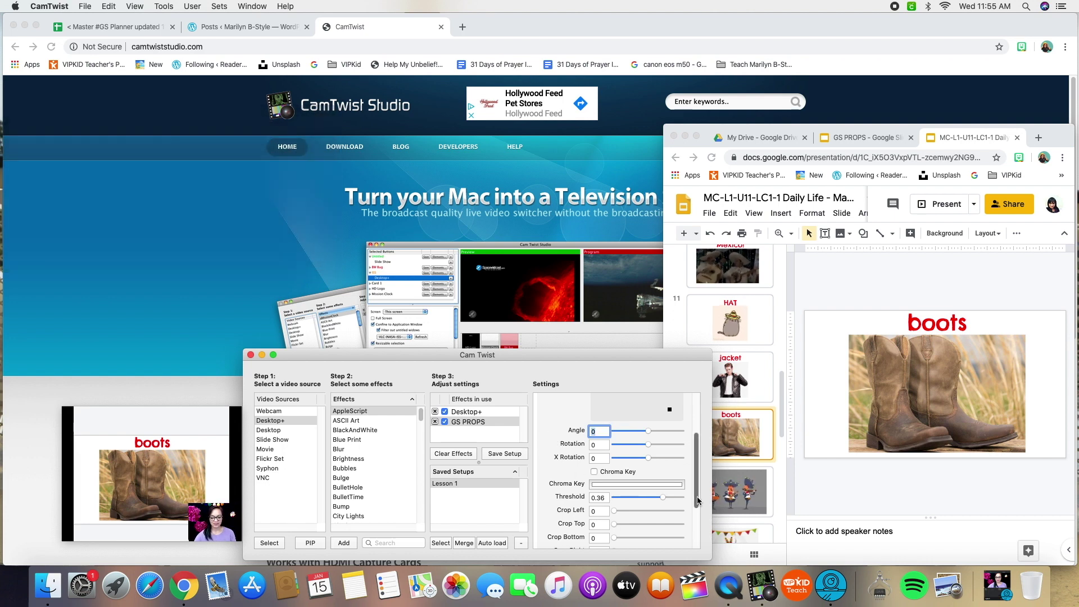
left_click_drag(696, 500, 696, 539)
left_click(645, 529)
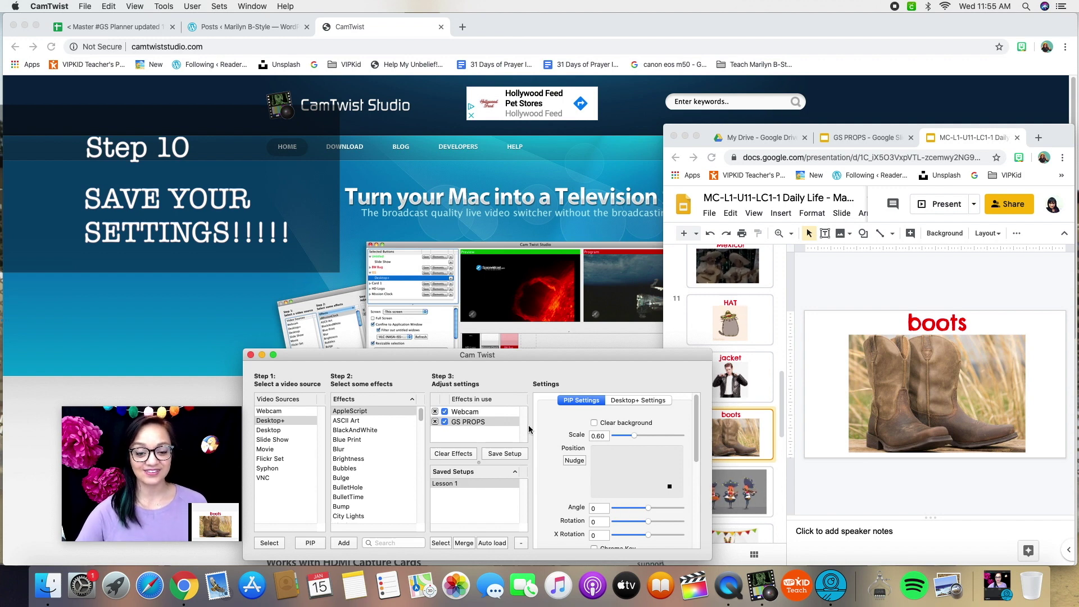
Cancel a first save attempt and switch Chrome to the blank GS PROPS deck.
left_click(502, 454)
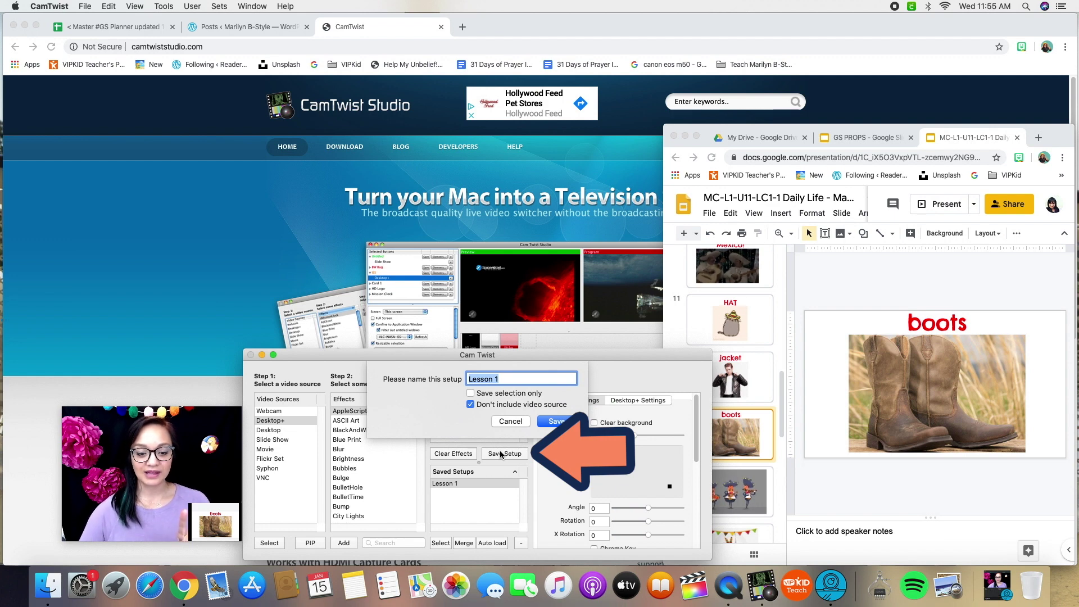
left_click(520, 419)
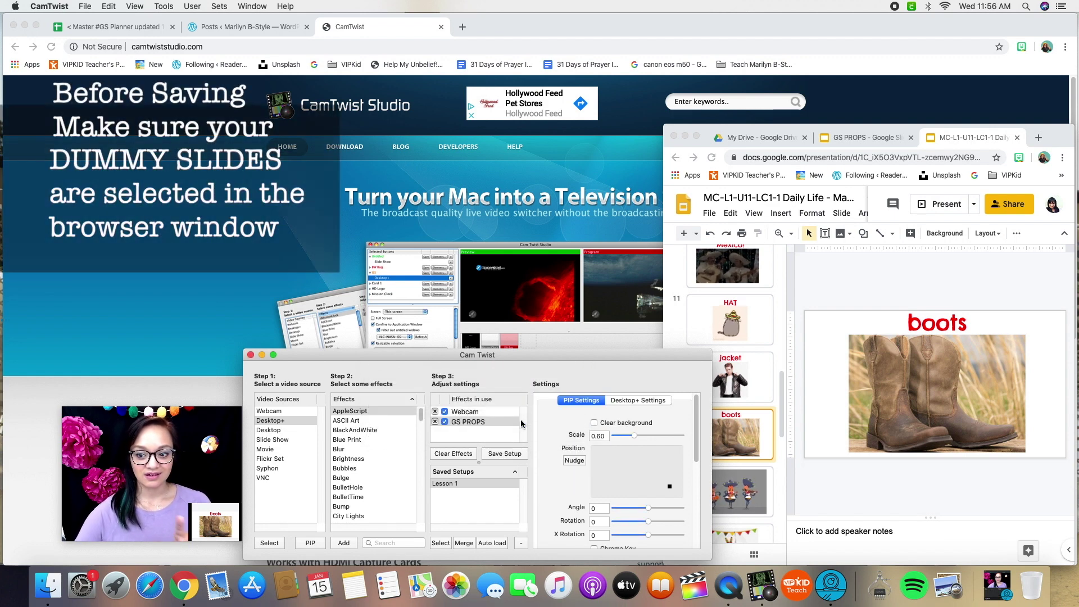
left_click(851, 137)
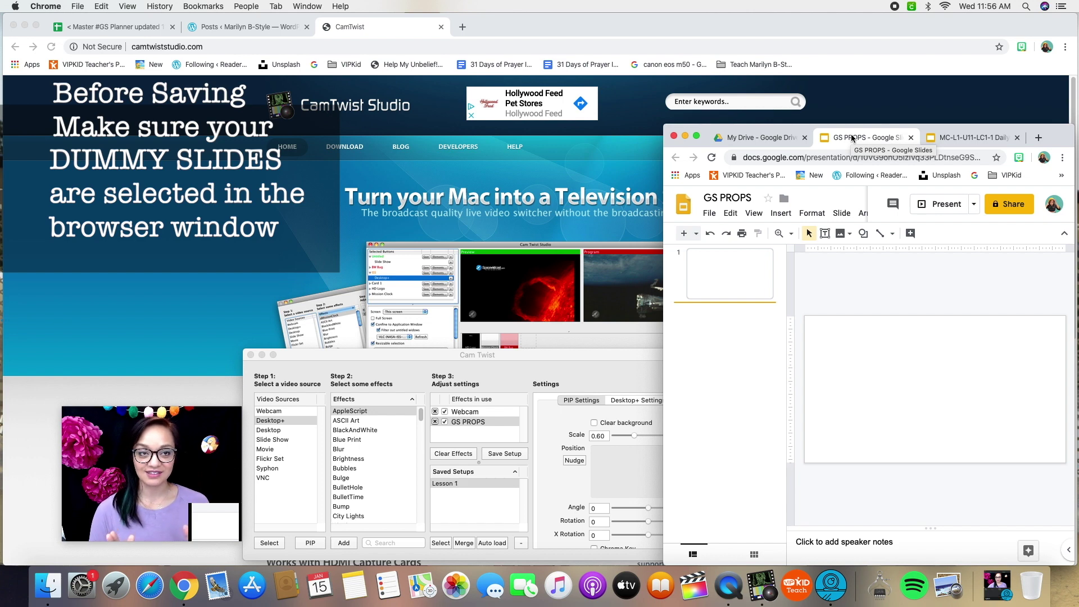
Save the setup as 'PIP TUTORIAL' with the video source included.
left_click(582, 379)
left_click(504, 454)
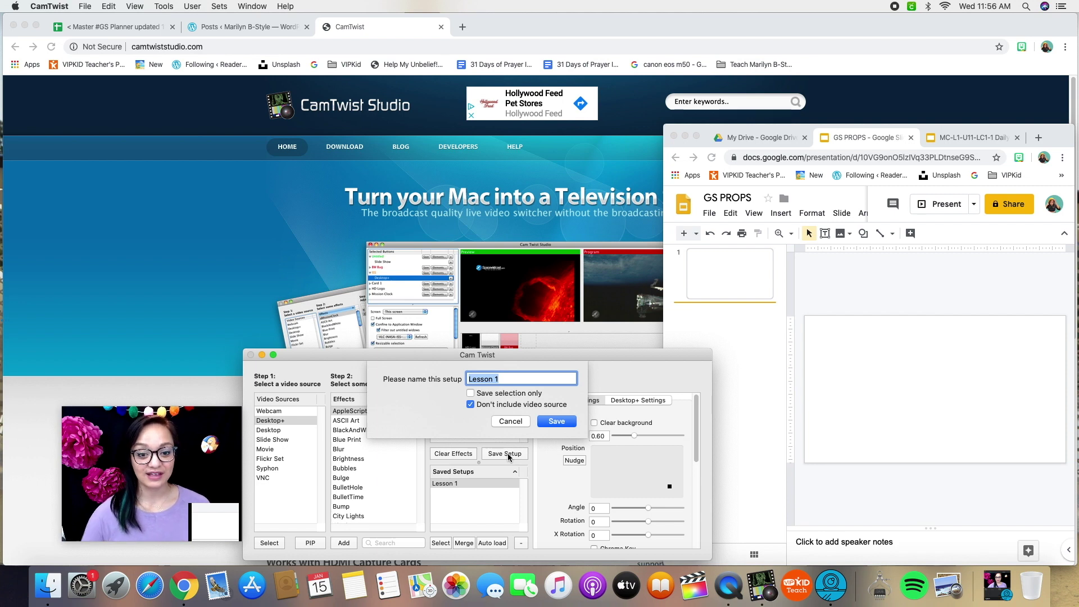
type("PIP TUTORIAL")
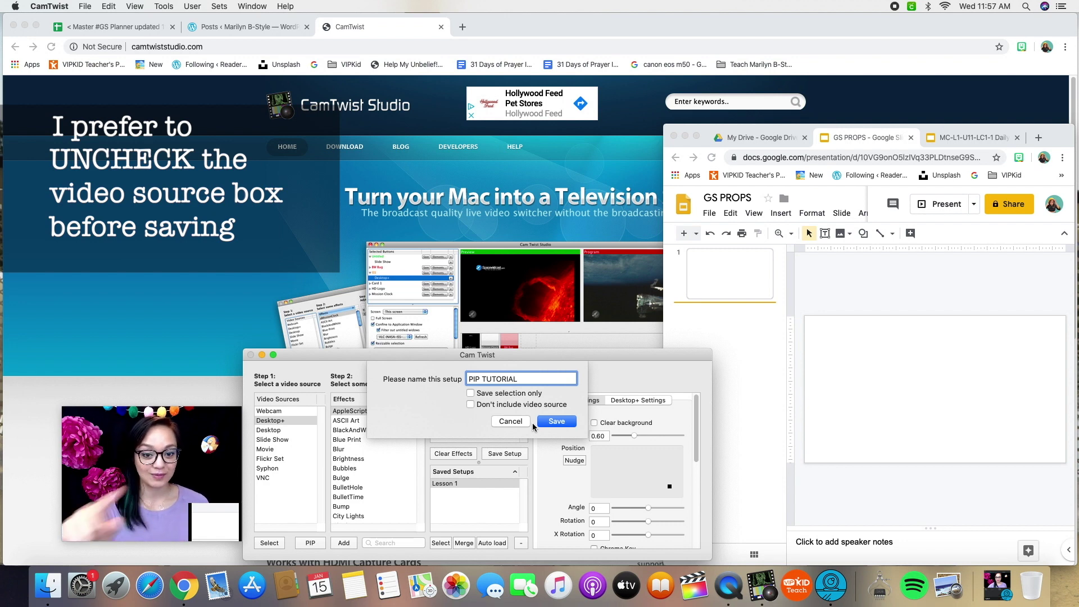
left_click(554, 422)
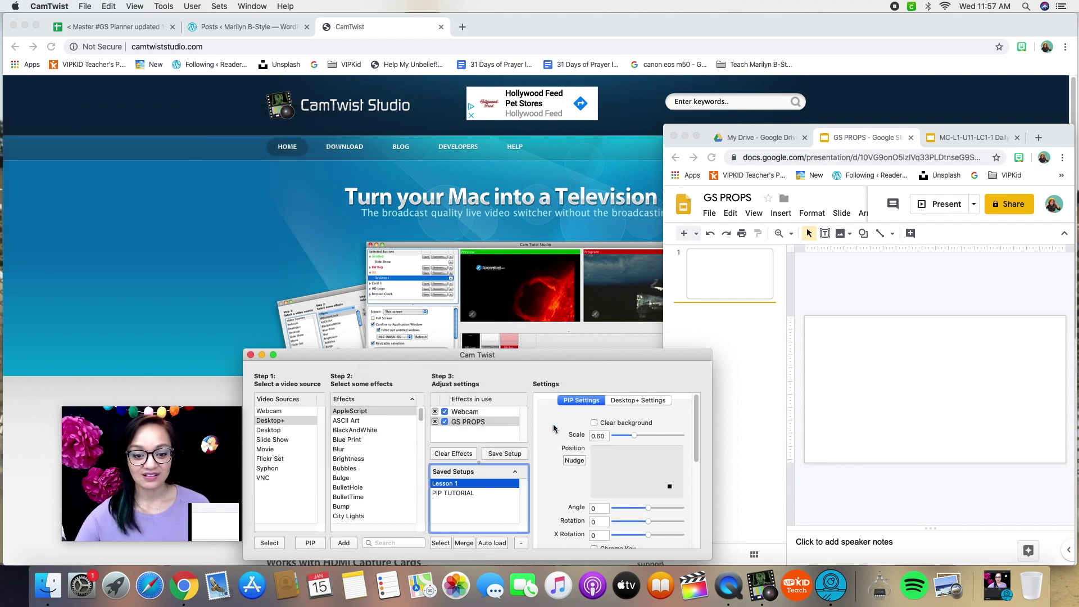
Load the PIP TUTORIAL saved setup with the GS PROPS deck showing in Chrome.
left_click(450, 493)
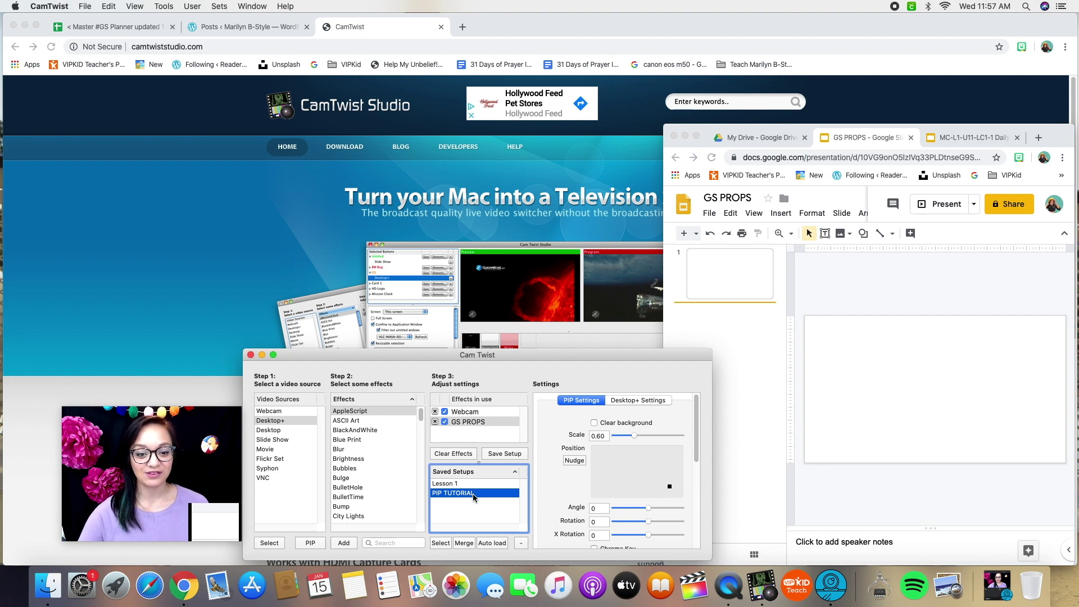
double_click(474, 497)
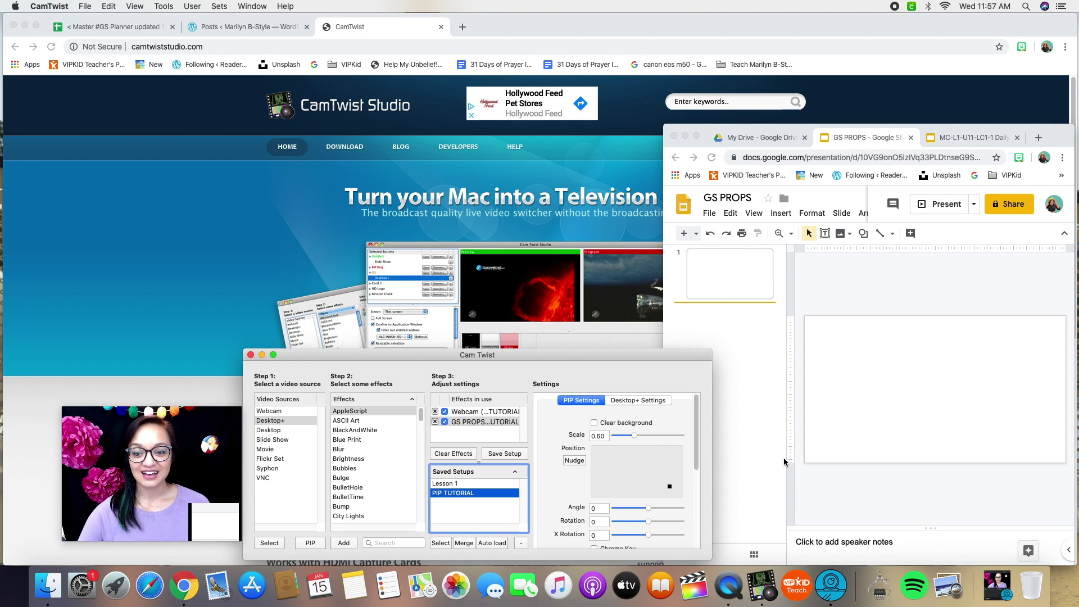
left_click(868, 310)
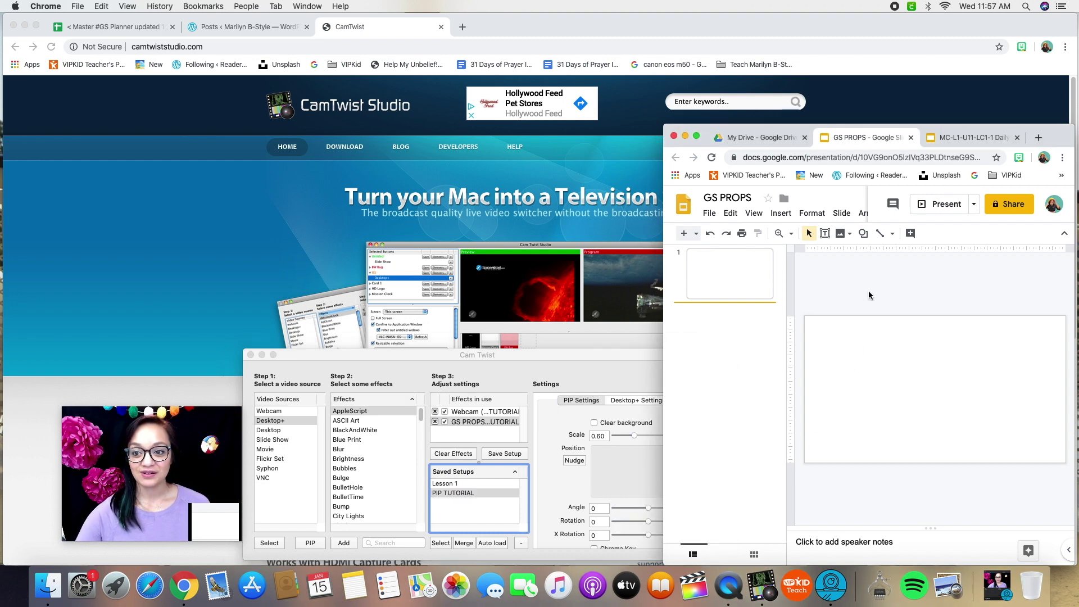
left_click(549, 436)
left_click(870, 138)
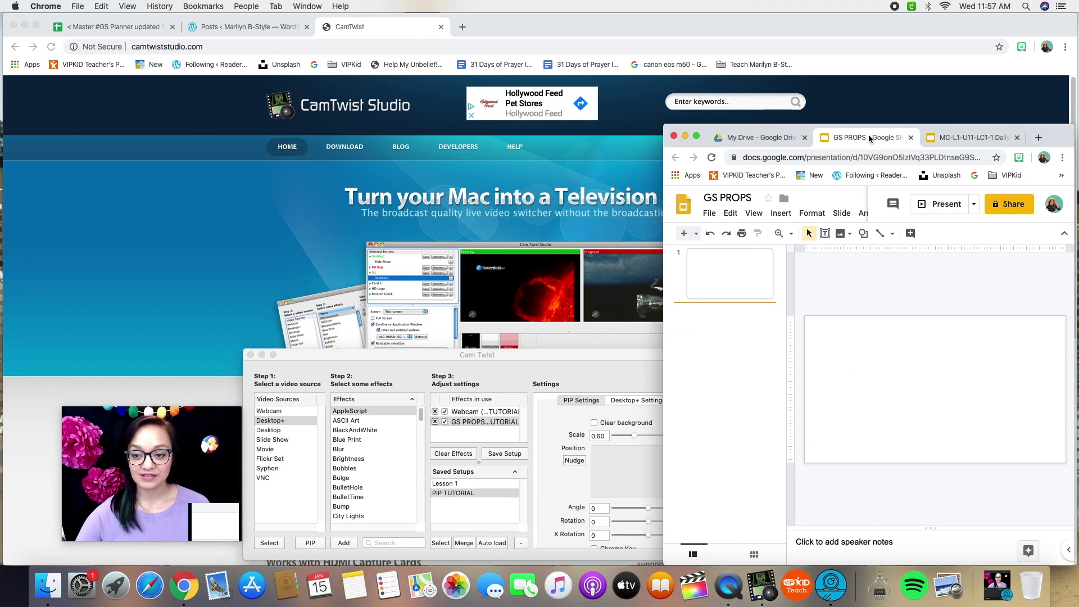
left_click(618, 387)
Confirm in Desktop+ settings that the capture window remains Google Chrome (GS PROPS).
left_click(639, 400)
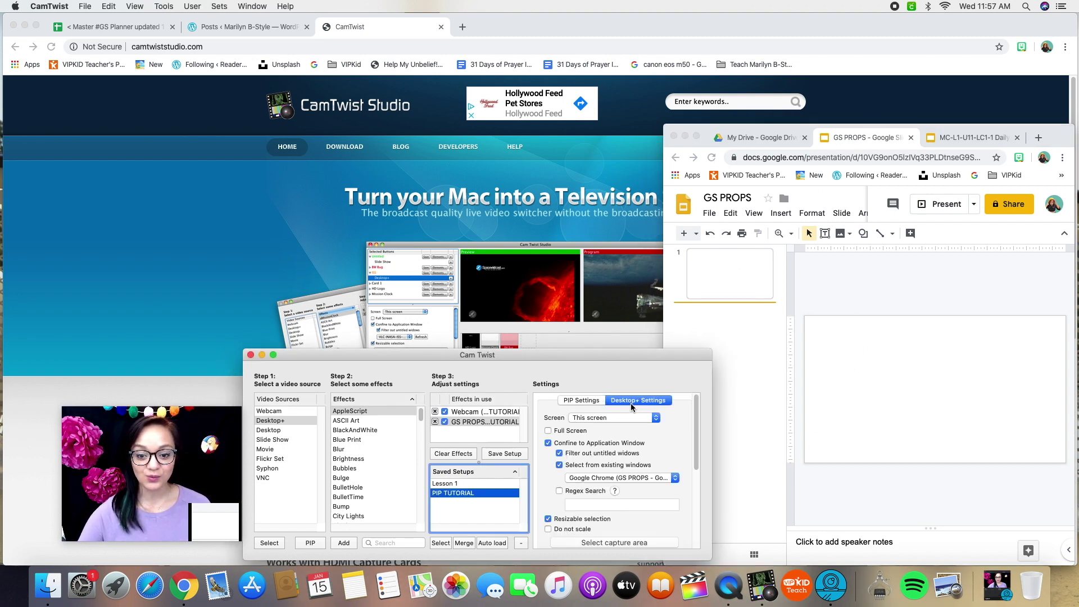
left_click(595, 479)
left_click(595, 479)
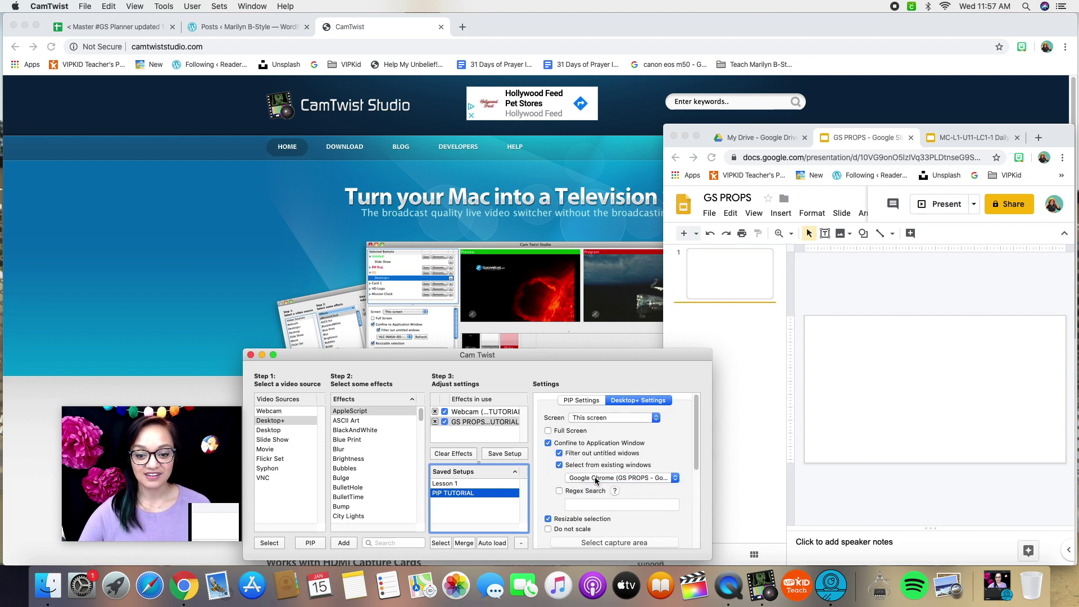
left_click(981, 144)
left_click(982, 141)
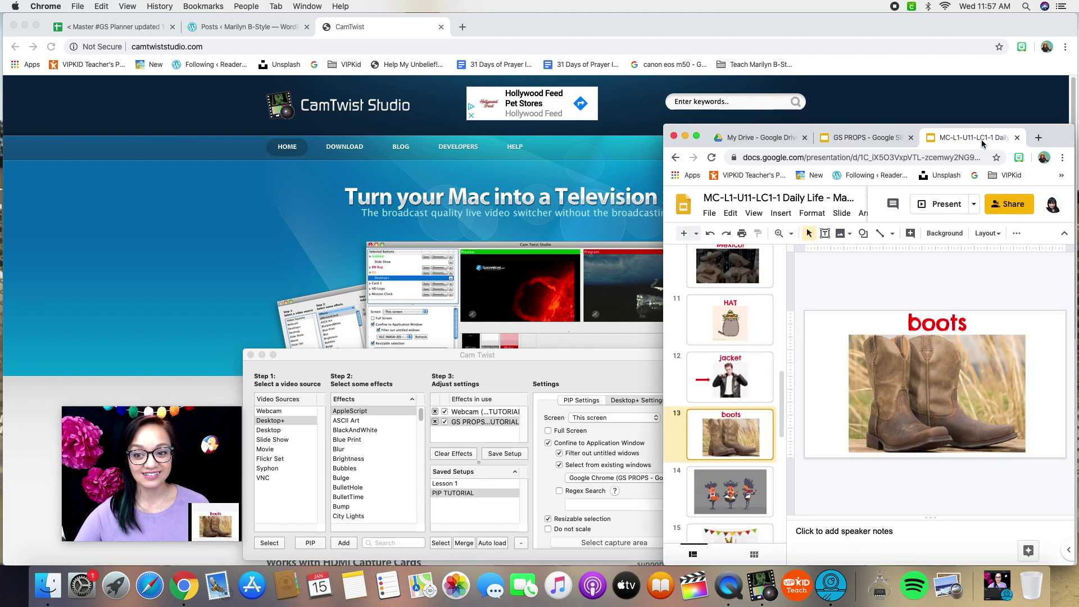
left_click(630, 479)
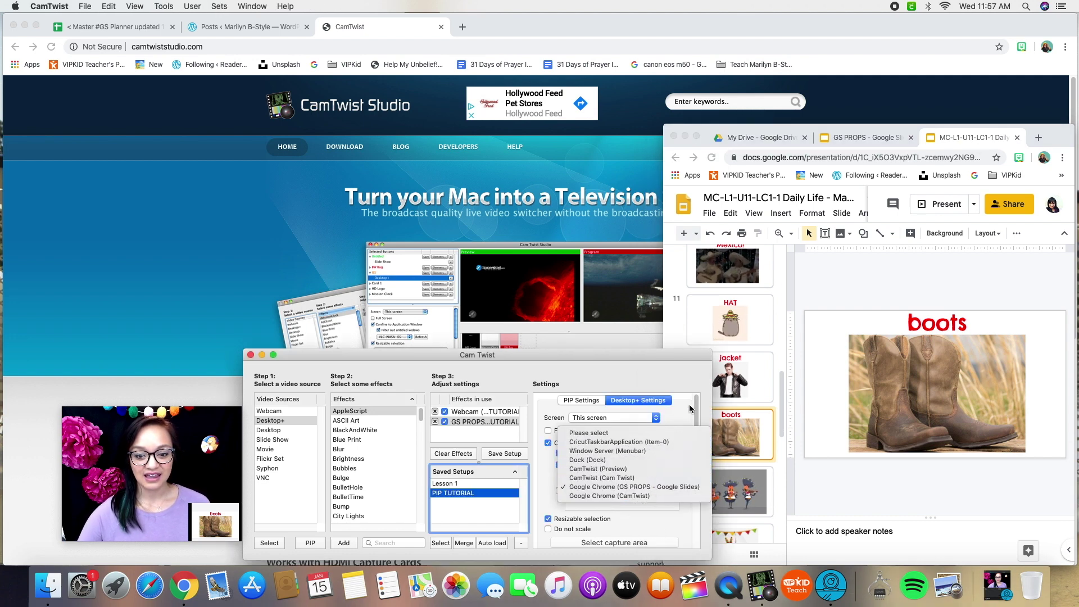
left_click(670, 388)
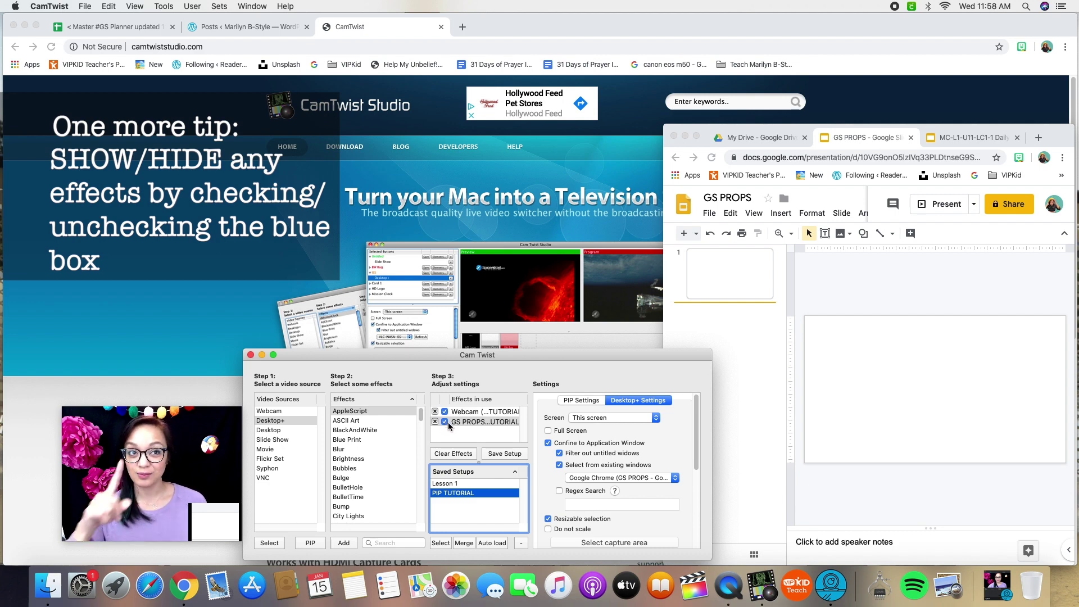
Hide and reshow the GS PROPS overlay, remove it, then reload PIP TUTORIAL to restore it.
left_click(445, 422)
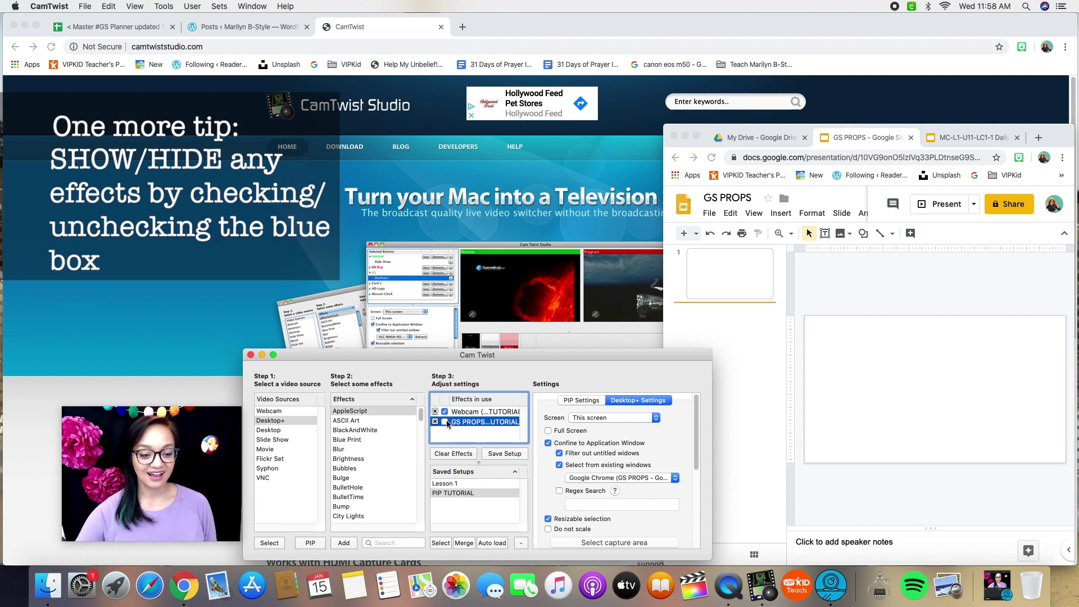
left_click(445, 421)
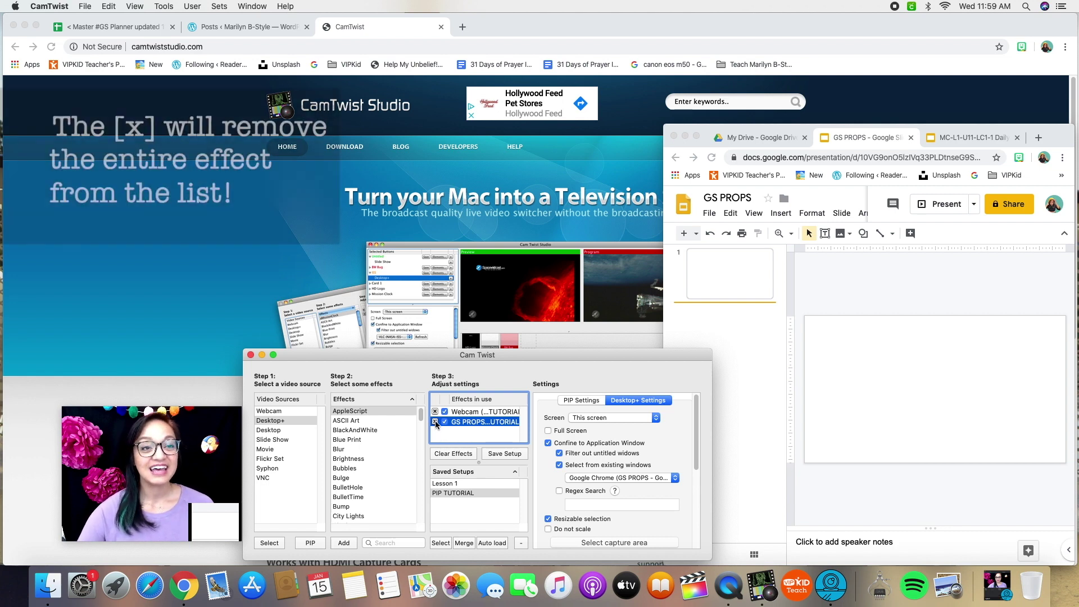
left_click(435, 421)
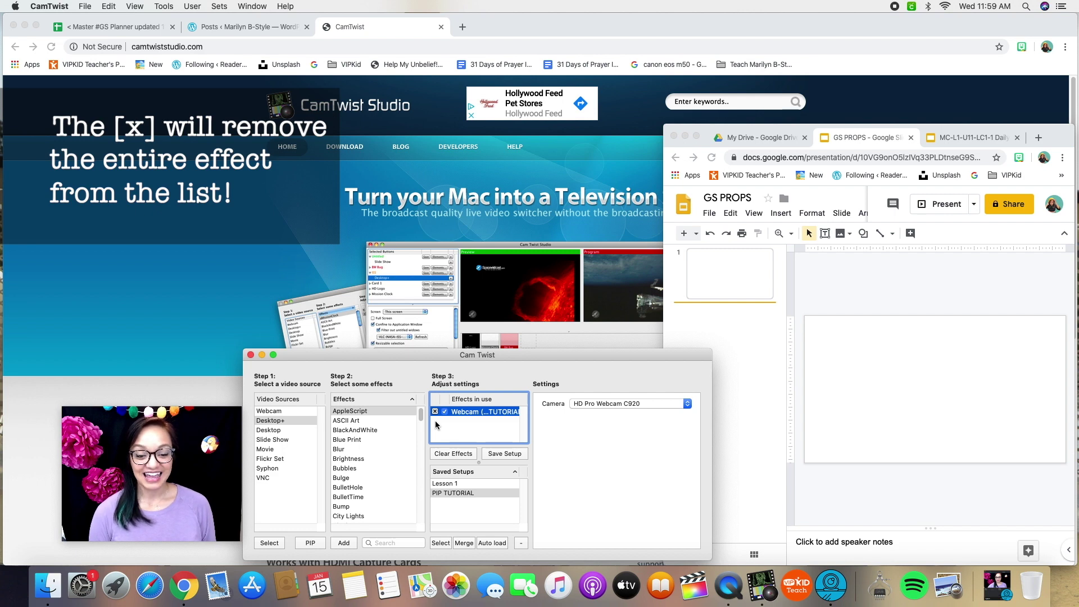
left_click(478, 494)
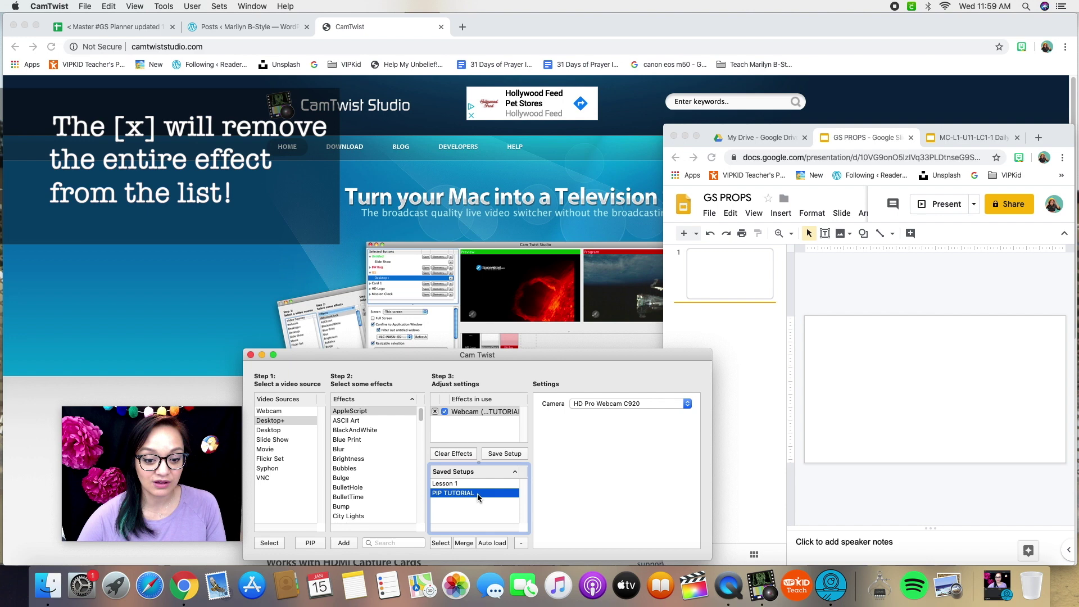
double_click(477, 494)
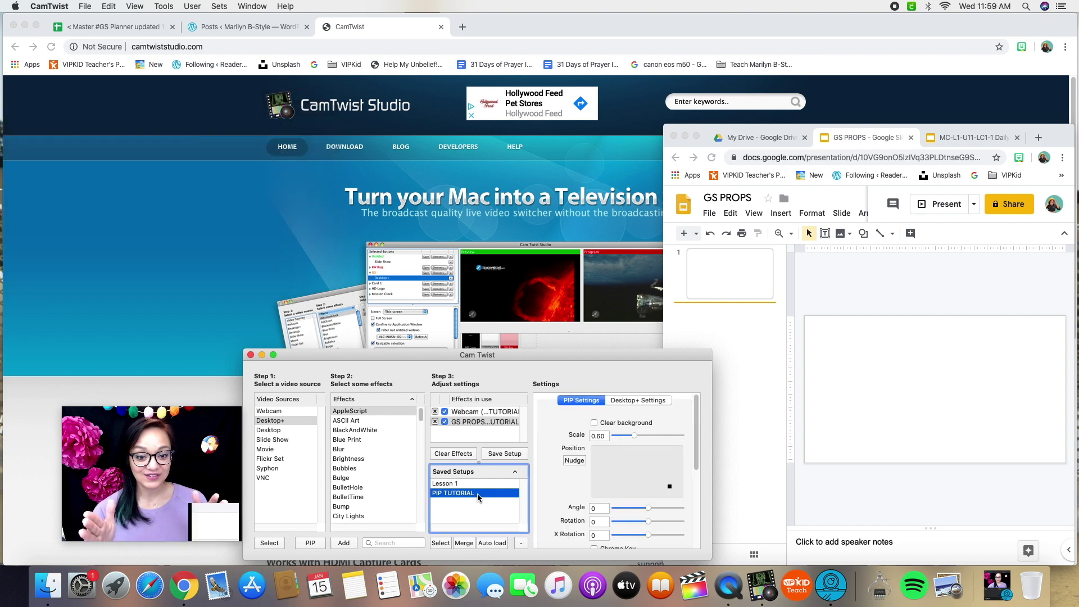